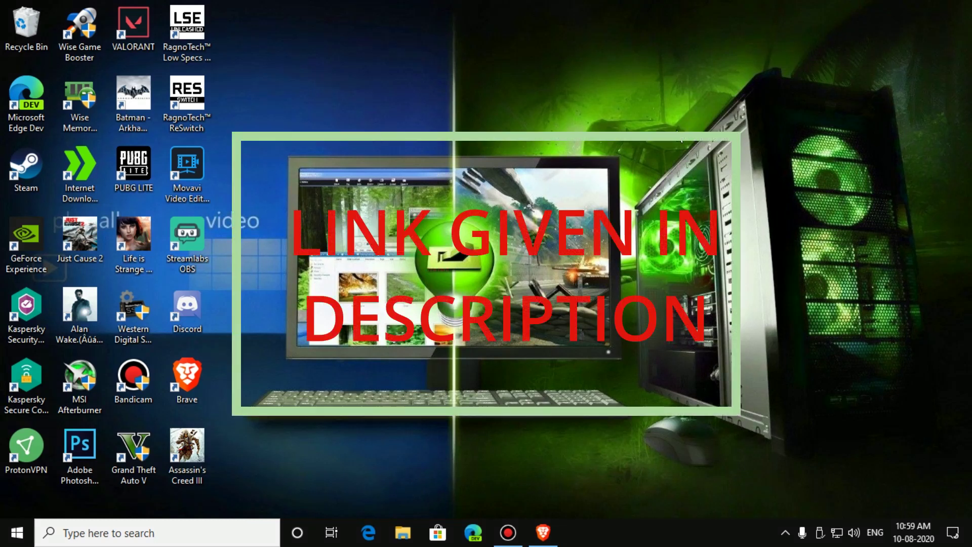
- Bring back Brave on the Low Specs Experience page and scroll to its download section
left_click(543, 531)
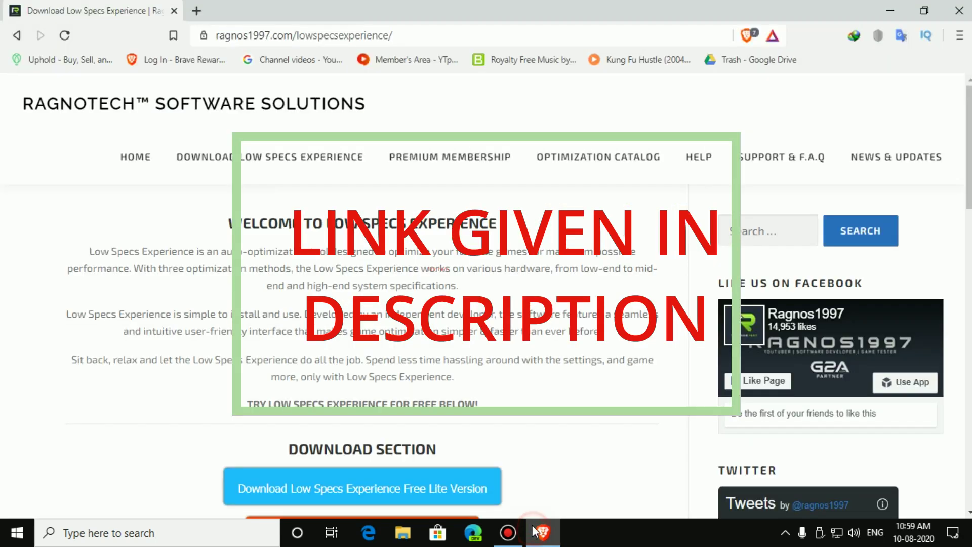
scroll(340, 292, "down", 2)
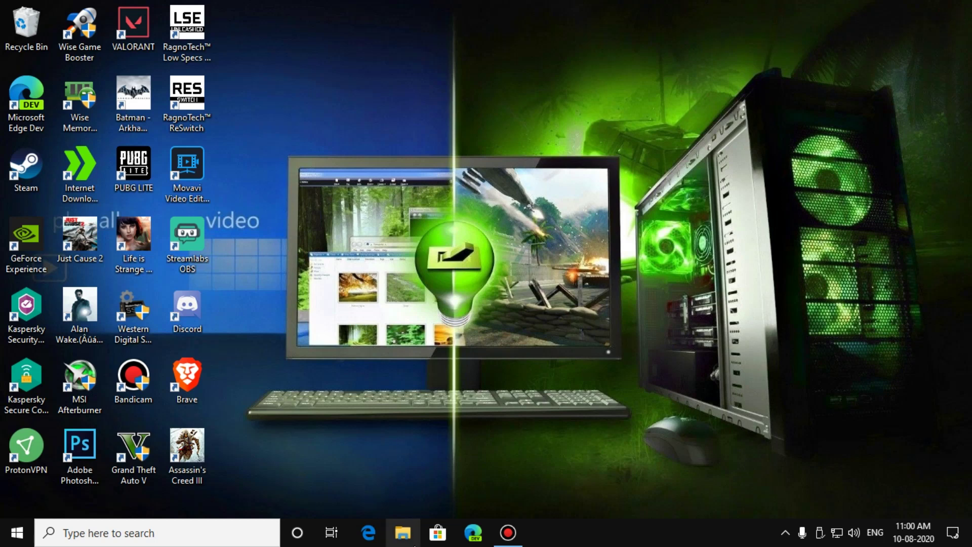
- Extract LowSpecsExperience-v964.zip in K:\Documents\Compressed into its own LowSpecsExperience-v964 folder
left_click(403, 533)
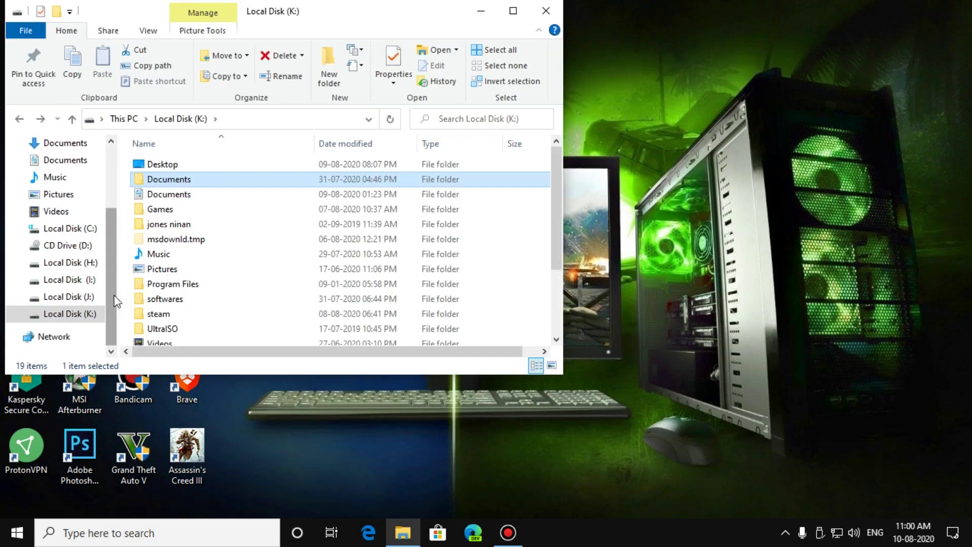
double_click(166, 183)
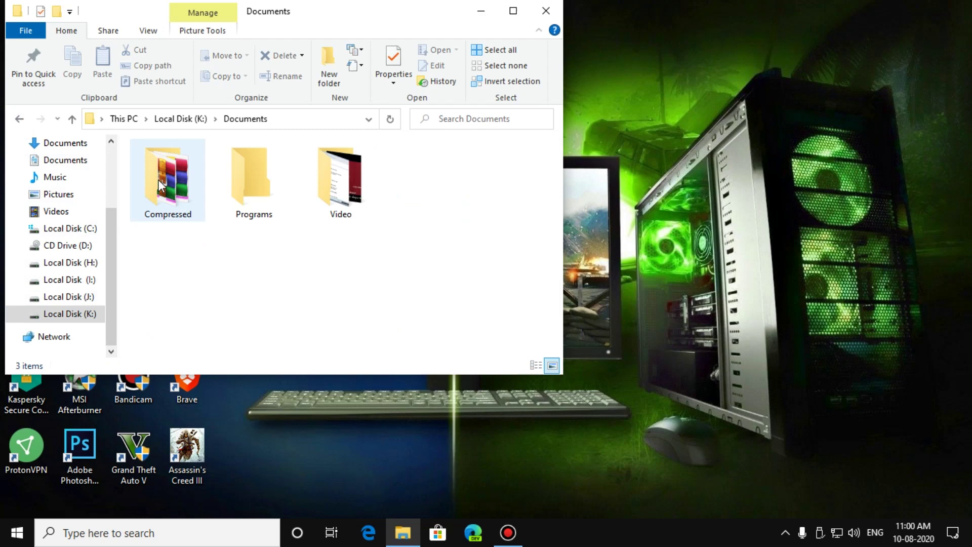
double_click(169, 174)
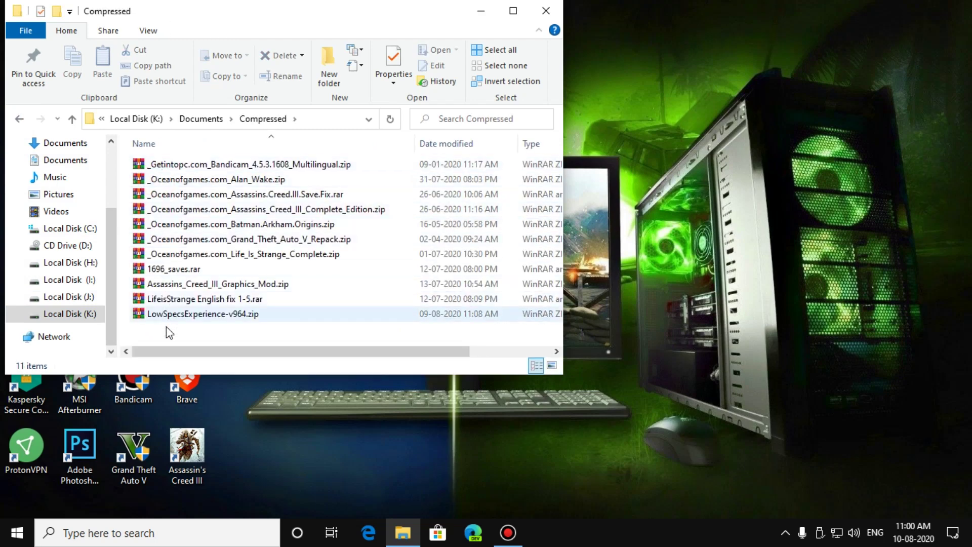
left_click(170, 315)
right_click(170, 315)
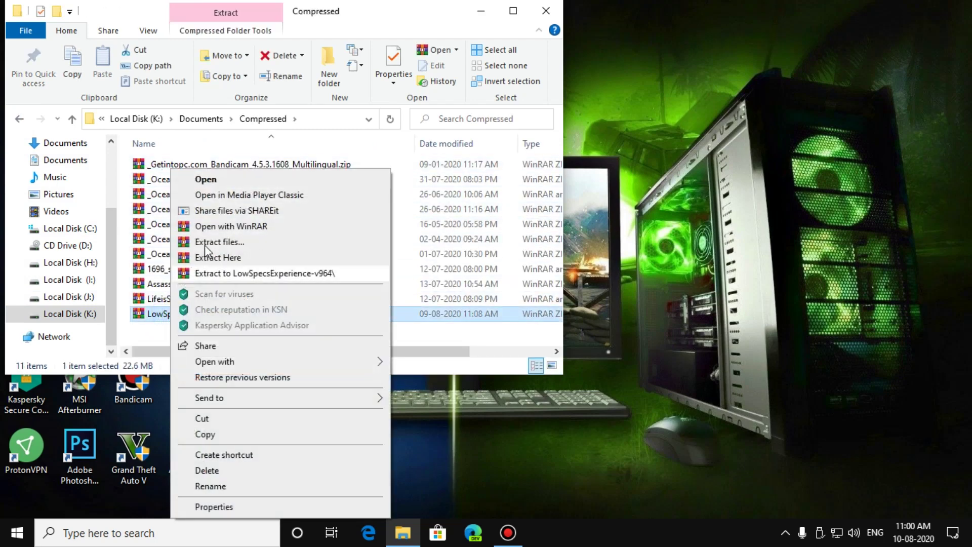
left_click(221, 275)
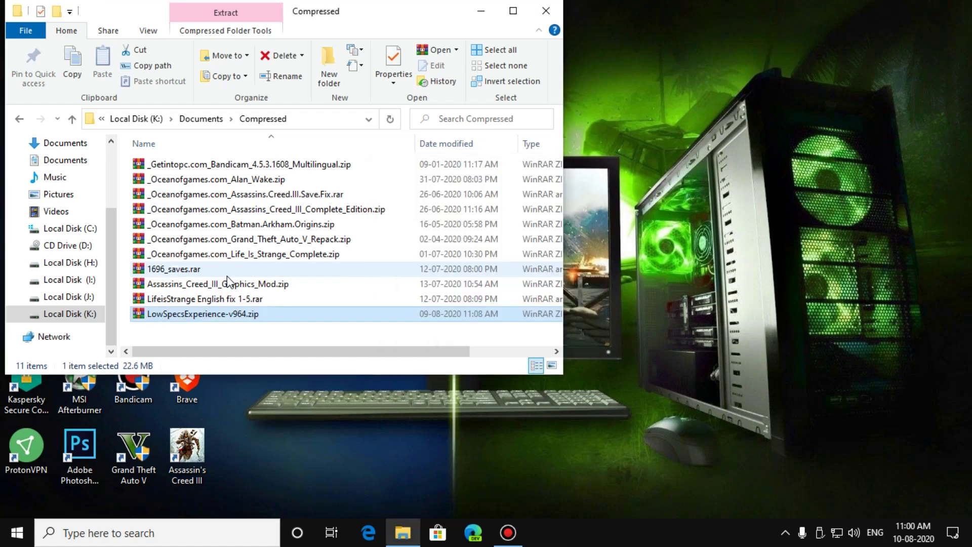
- Go into the extracted LowSpecsExperience-v964 folder and its Redist subfolder
double_click(191, 164)
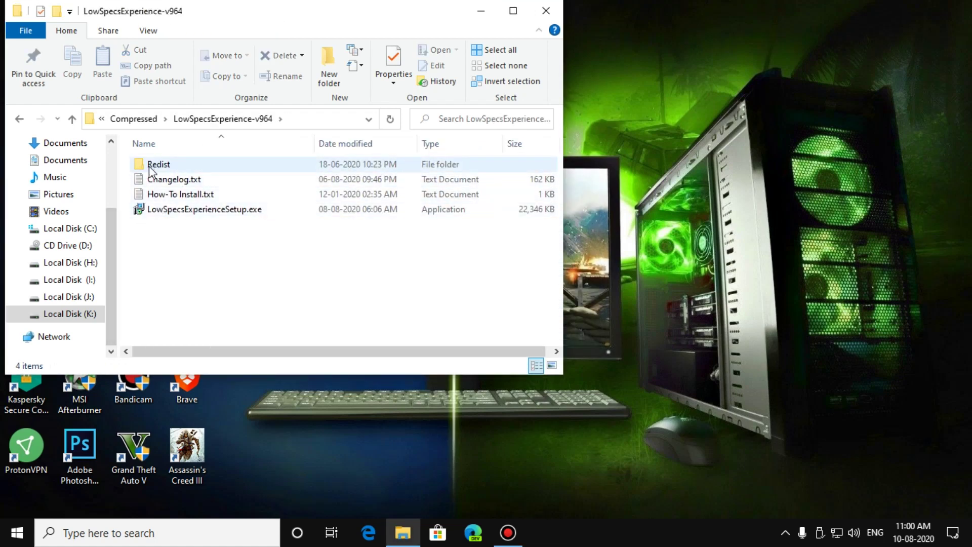
double_click(172, 165)
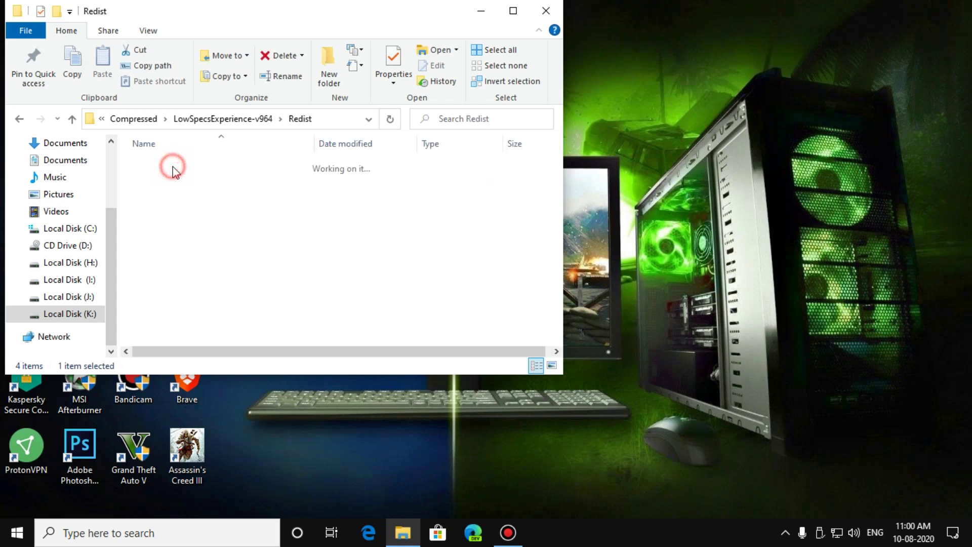
left_click_drag(192, 241, 197, 170)
- Open the C++ redist link and highlight the Visual Studio 2015-2019 heading and vc_redist.x86.exe line
left_click(183, 218)
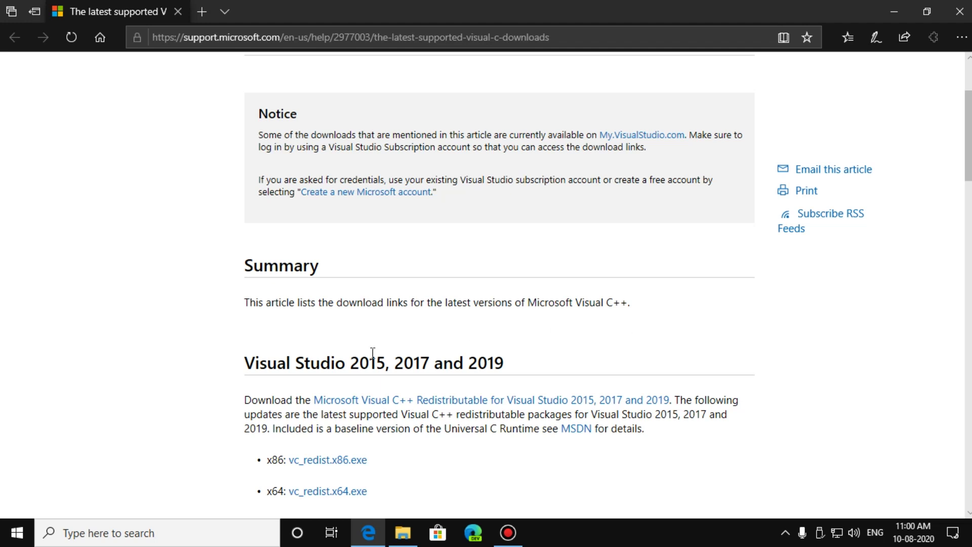
scroll(291, 357, "down", 1)
left_click_drag(255, 293, 456, 293)
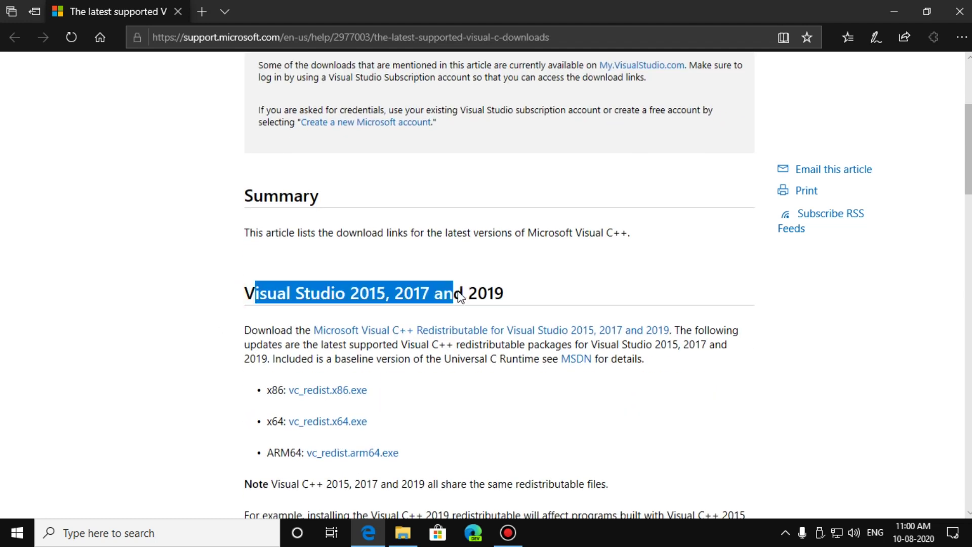
scroll(368, 391, "down", 2)
left_click_drag(261, 251, 393, 252)
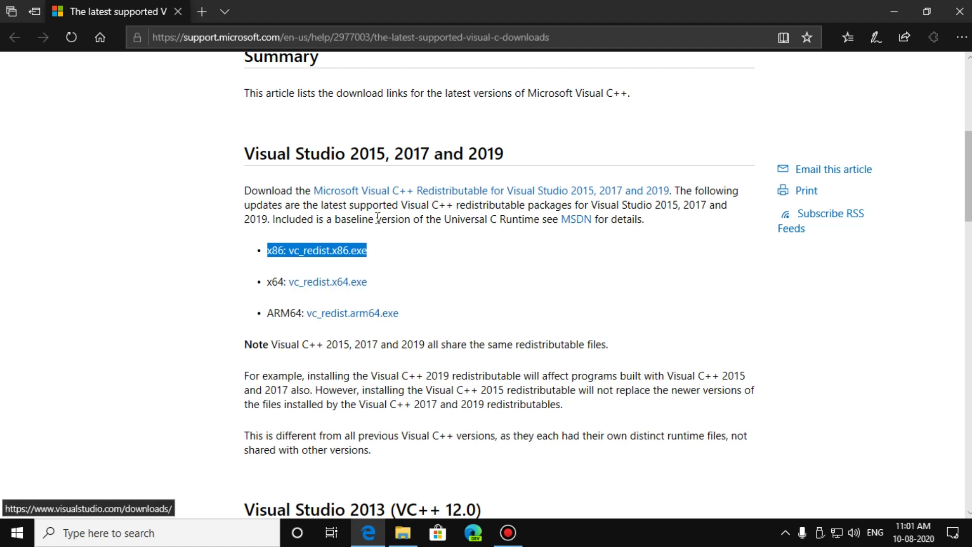
- Close Edge, then start and cancel the DirectX redist web installer
left_click(960, 11)
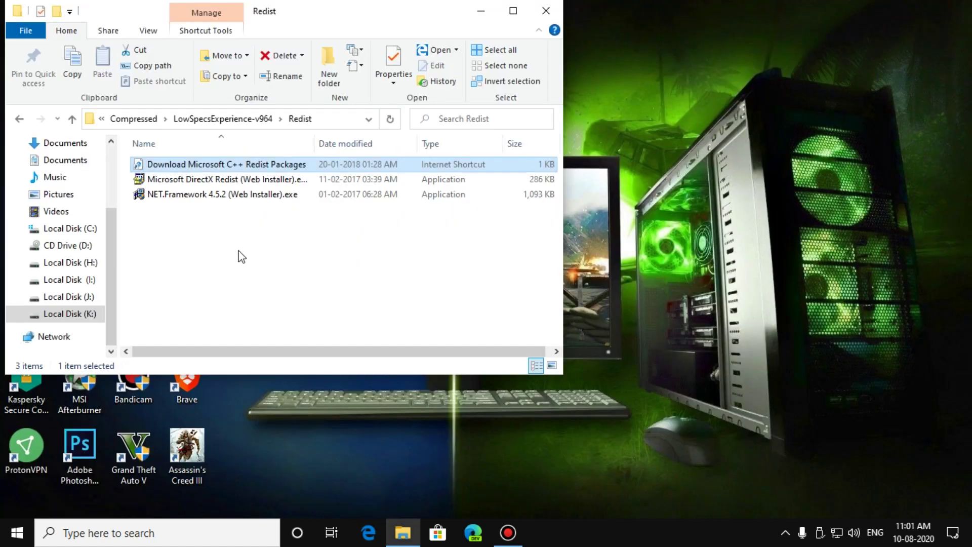
left_click(187, 180)
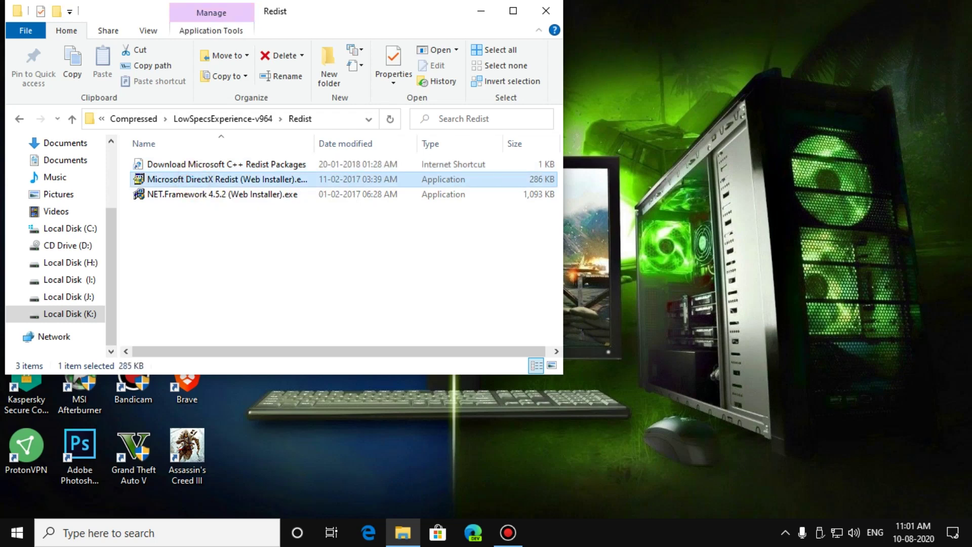
key("Return")
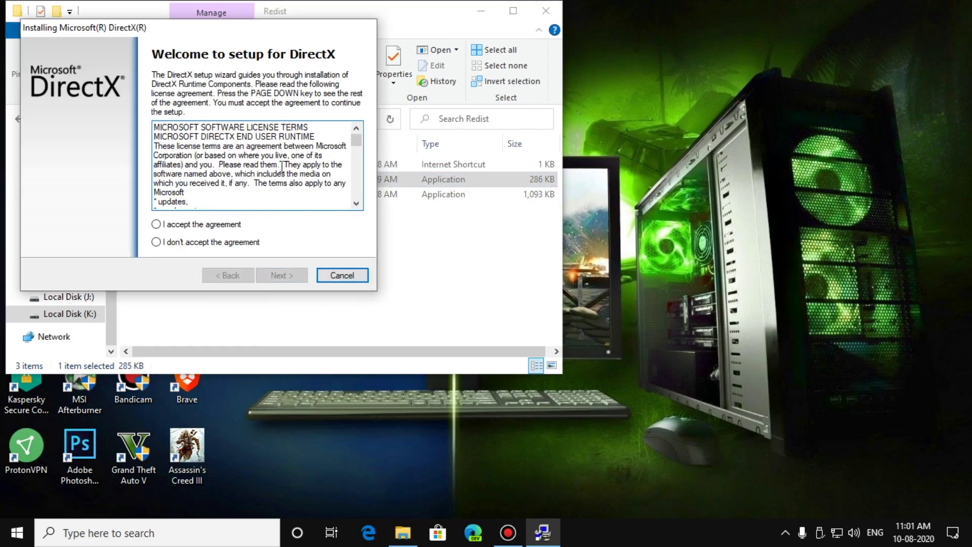
left_click(343, 275)
- Run the .NET Framework 4.5.2 installer, note it's already installed, and return to LowSpecsExperience-v964
left_click(159, 195)
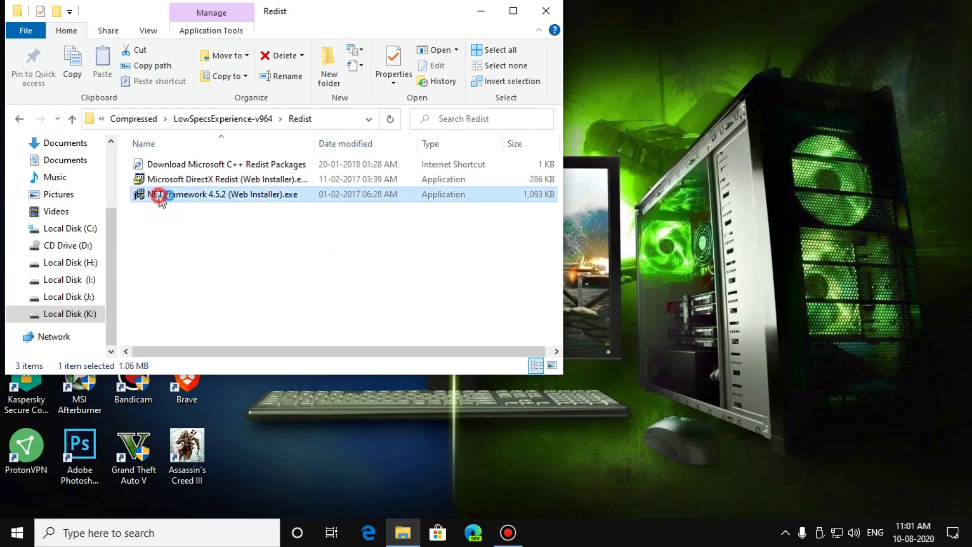
double_click(159, 195)
left_click(392, 293)
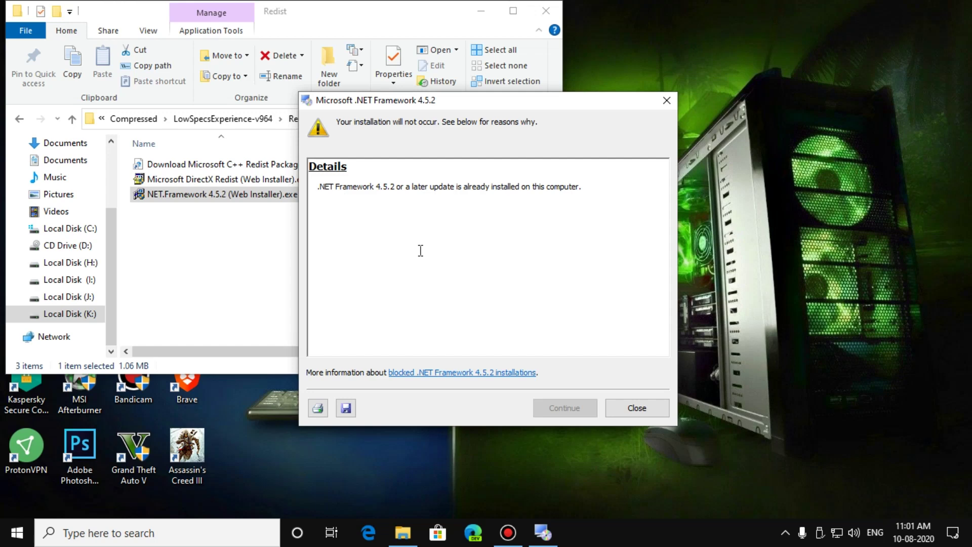
left_click_drag(582, 186, 452, 186)
left_click(633, 408)
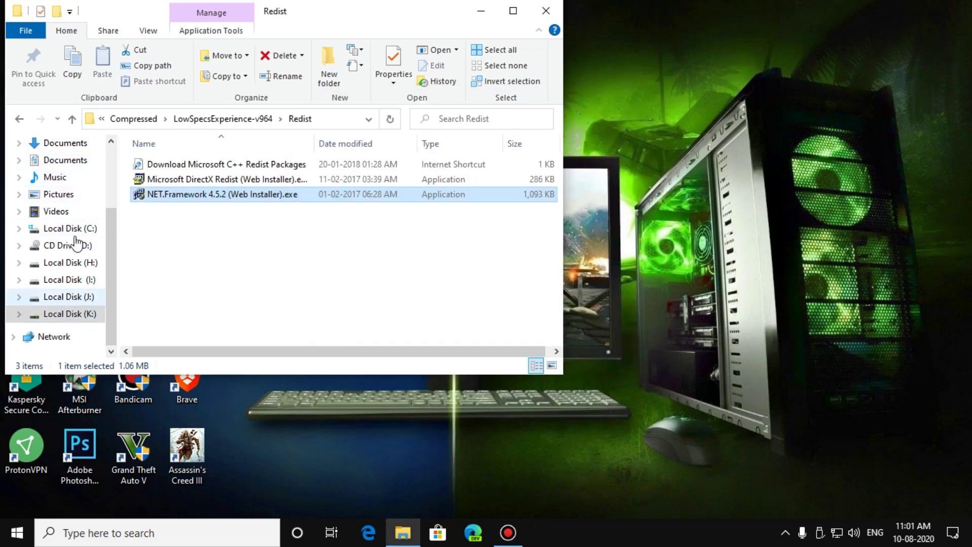
left_click(19, 119)
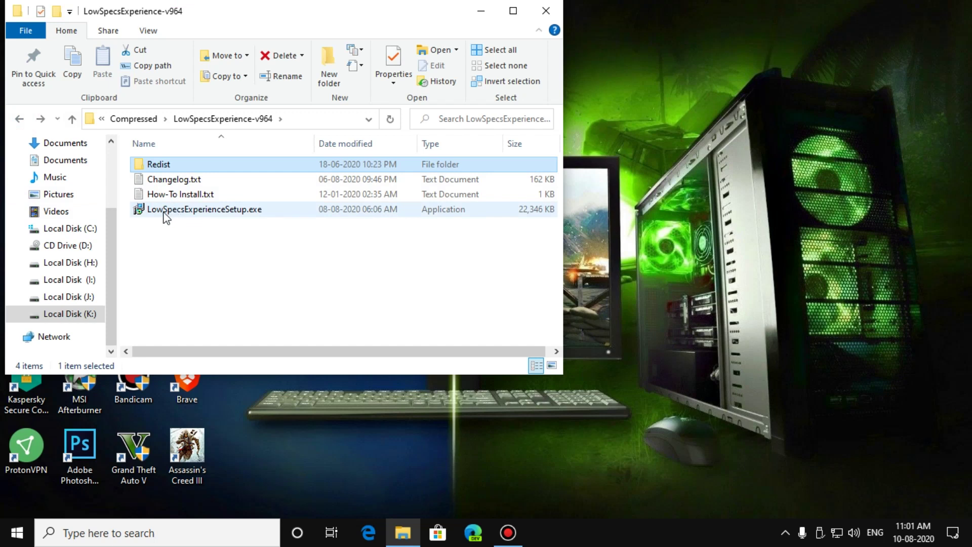
- Launch LowSpecsExperienceSetup.exe for all users and accept the license agreement
double_click(196, 211)
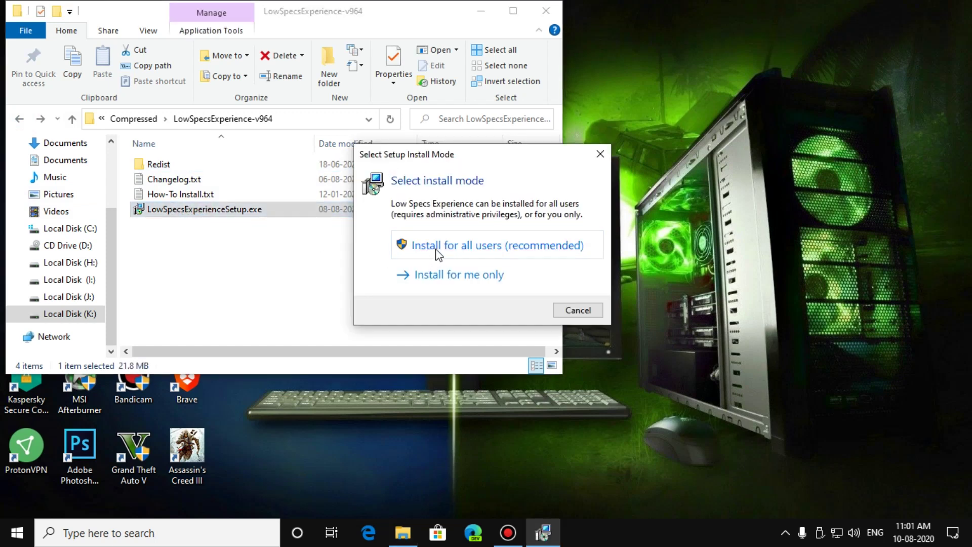
left_click(466, 247)
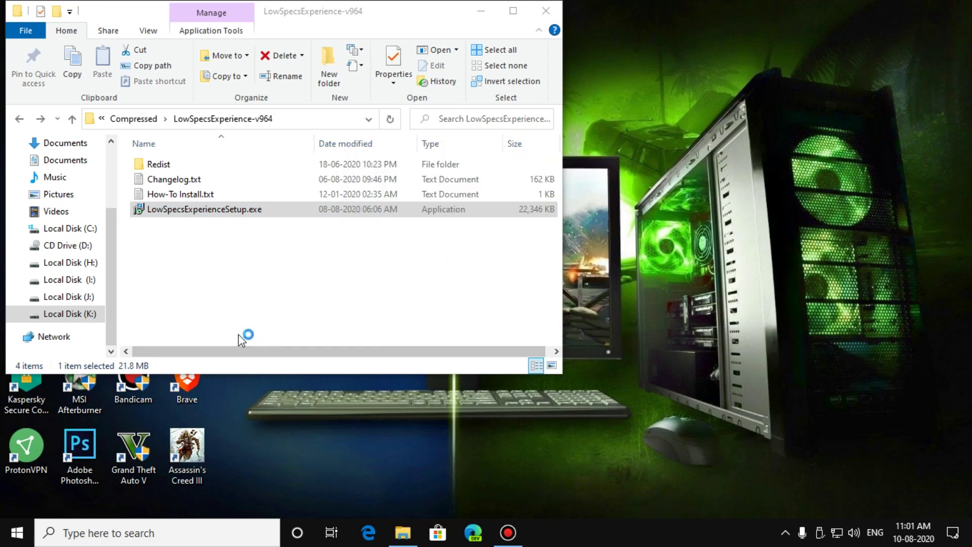
left_click(317, 363)
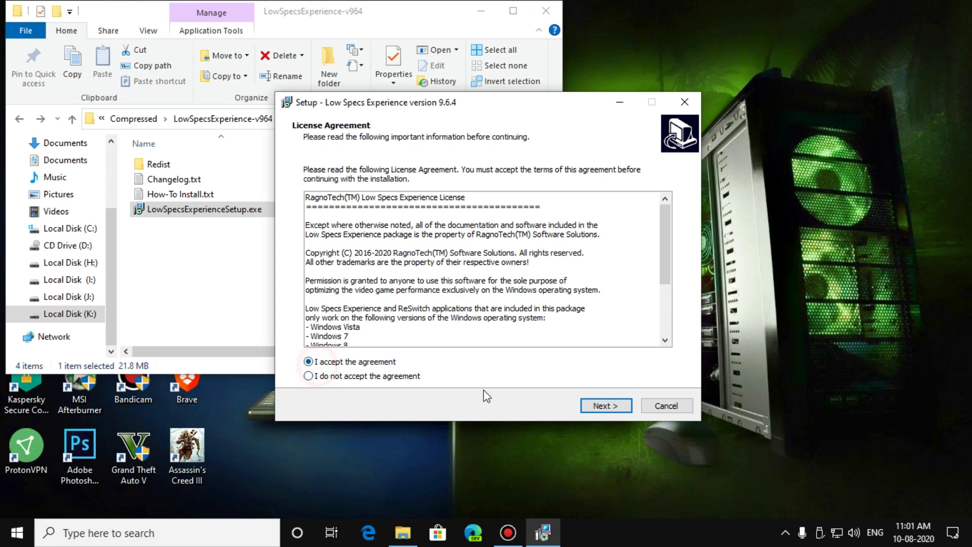
left_click(603, 406)
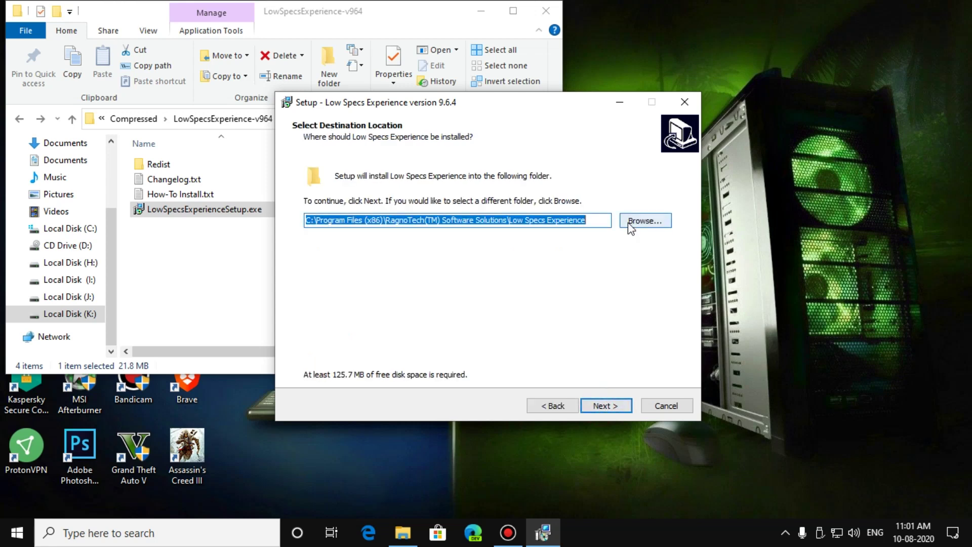
- Set the install destination to K:\softwares\Low Specs Experience
left_click(627, 223)
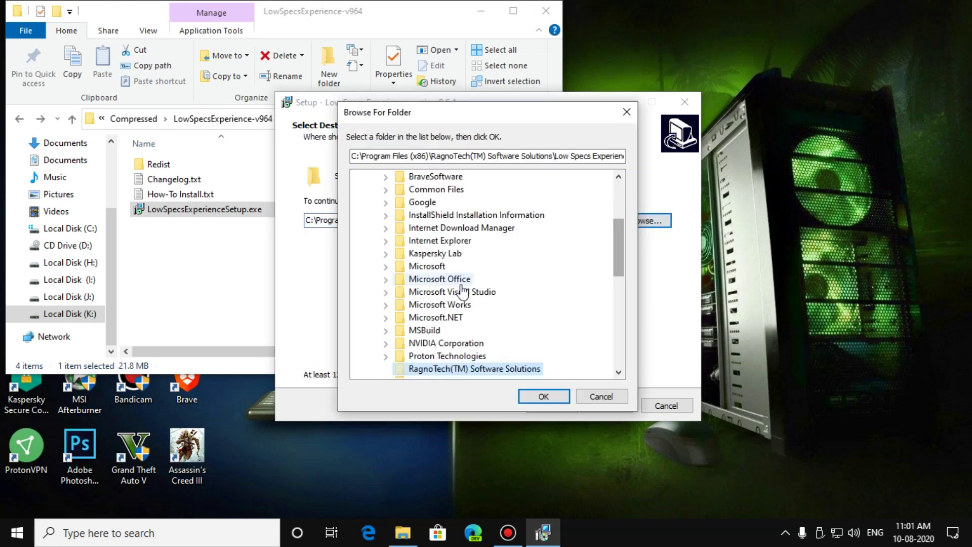
scroll(493, 324, "up", 2)
scroll(497, 339, "down", 1)
scroll(496, 342, "up", 3)
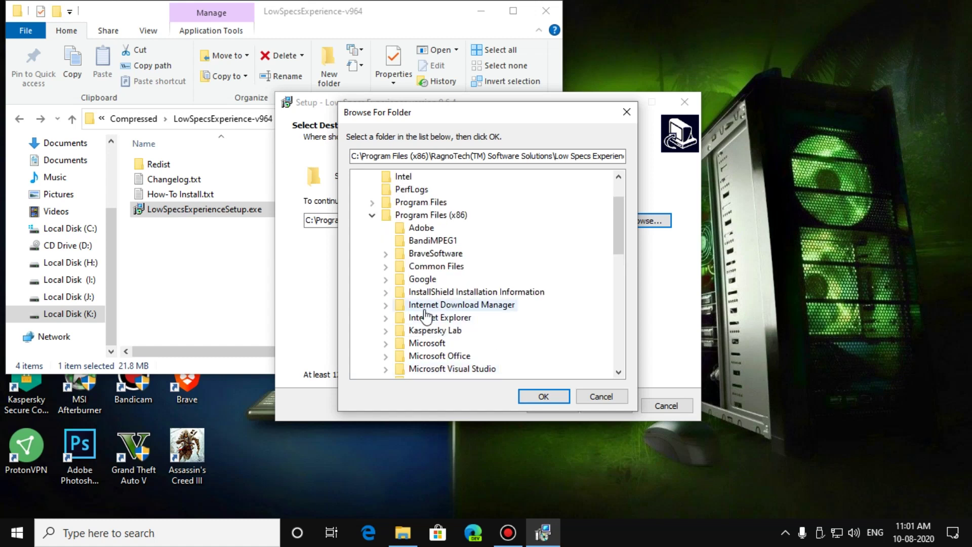
left_click(359, 177)
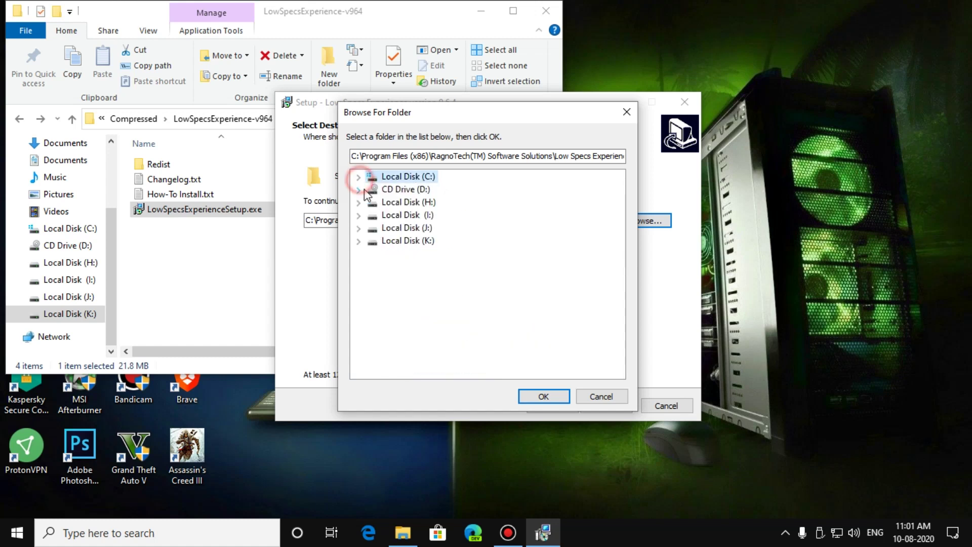
left_click(358, 241)
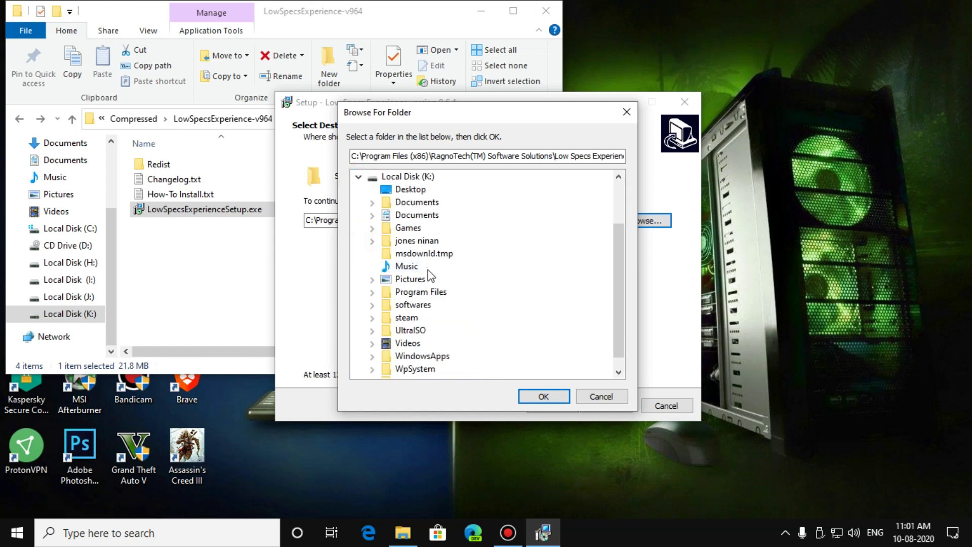
left_click(393, 293)
left_click(371, 292)
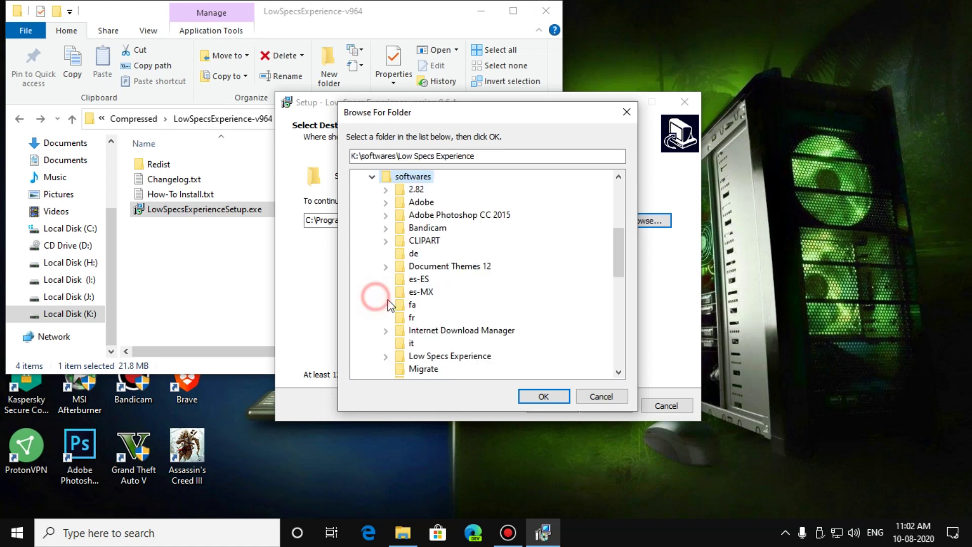
scroll(424, 278, "down", 2)
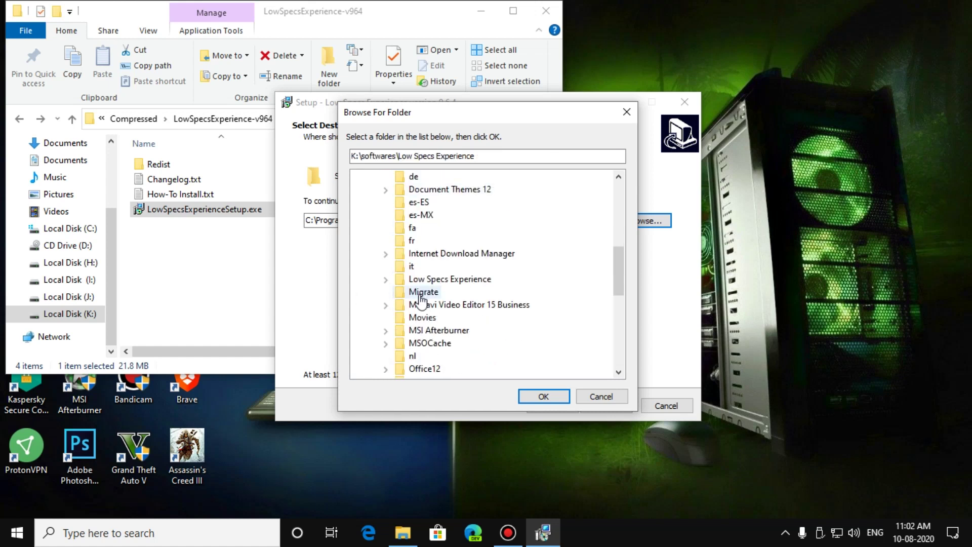
left_click(428, 279)
left_click(555, 400)
- Keep both desktop shortcuts, install, and finish setup past the changelog
left_click(604, 405)
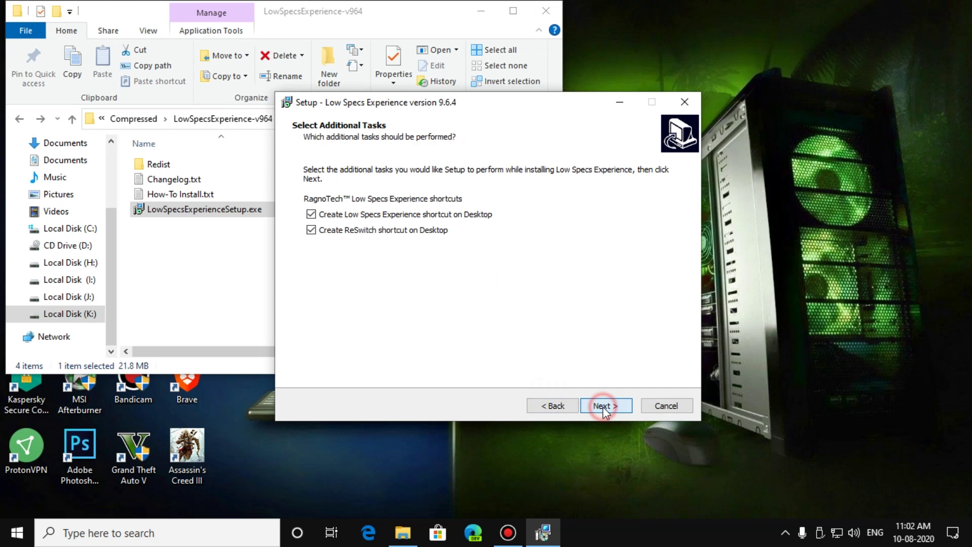
left_click(605, 408)
left_click(605, 408)
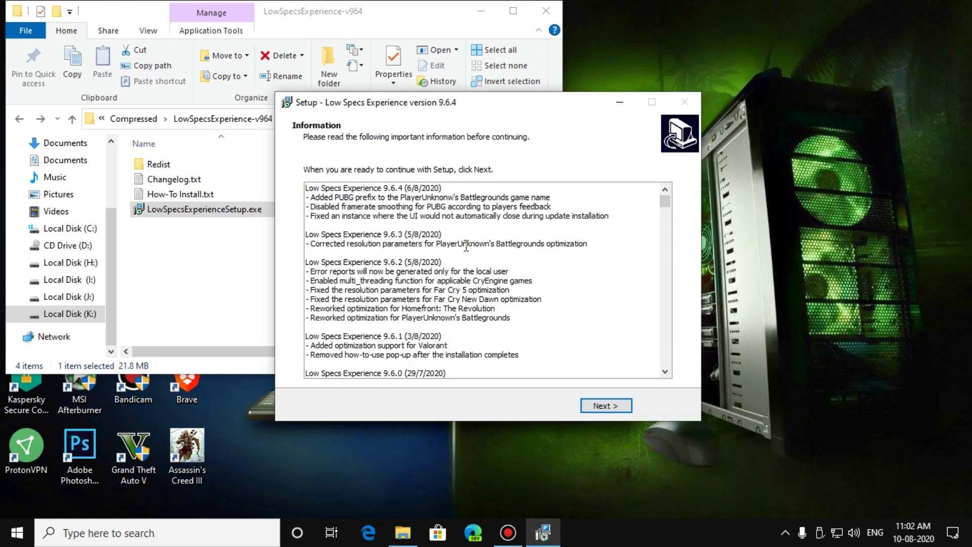
scroll(466, 247, "down", 4)
scroll(554, 365, "up", 4)
left_click(606, 405)
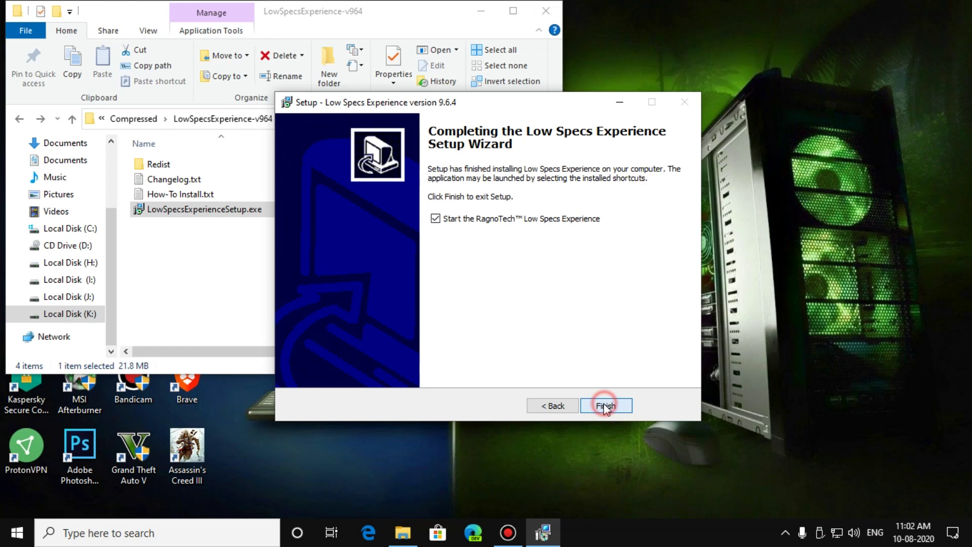
left_click(606, 406)
- Close File Explorer and continue past the G2A sponsored message into the app
left_click(546, 11)
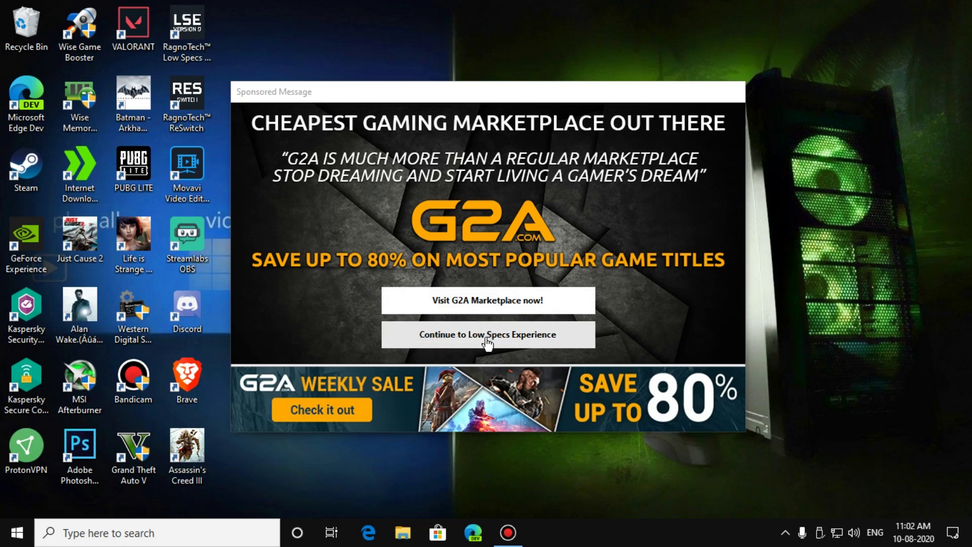
left_click(470, 338)
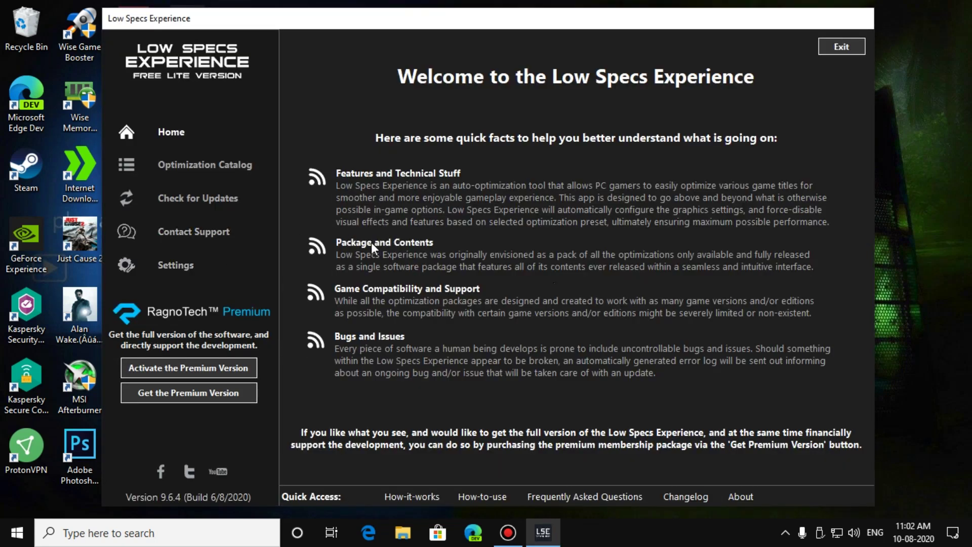
- Select Assassin's Creed 3 in the Optimization Catalog and load its optimization package
left_click(195, 171)
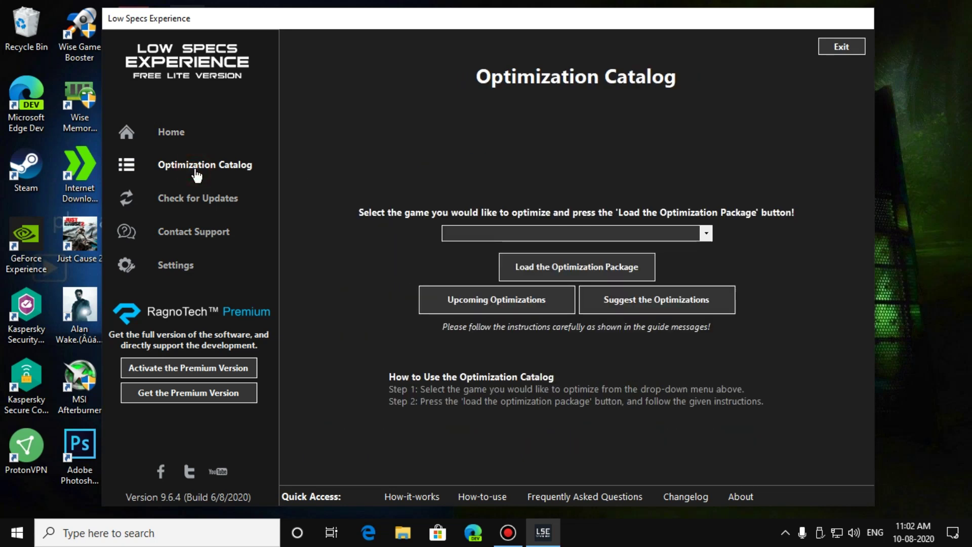
left_click(578, 228)
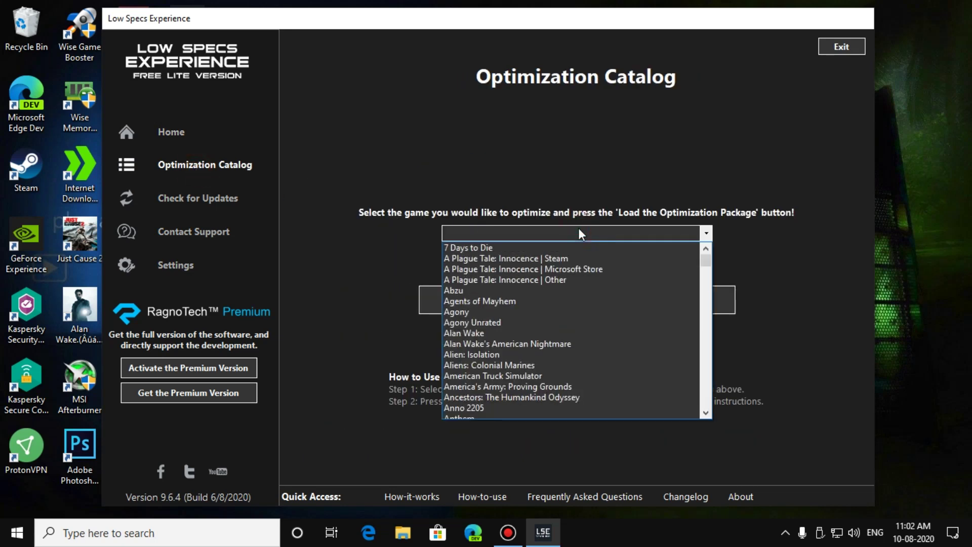
scroll(569, 281, "down", 1)
scroll(569, 281, "down", 6)
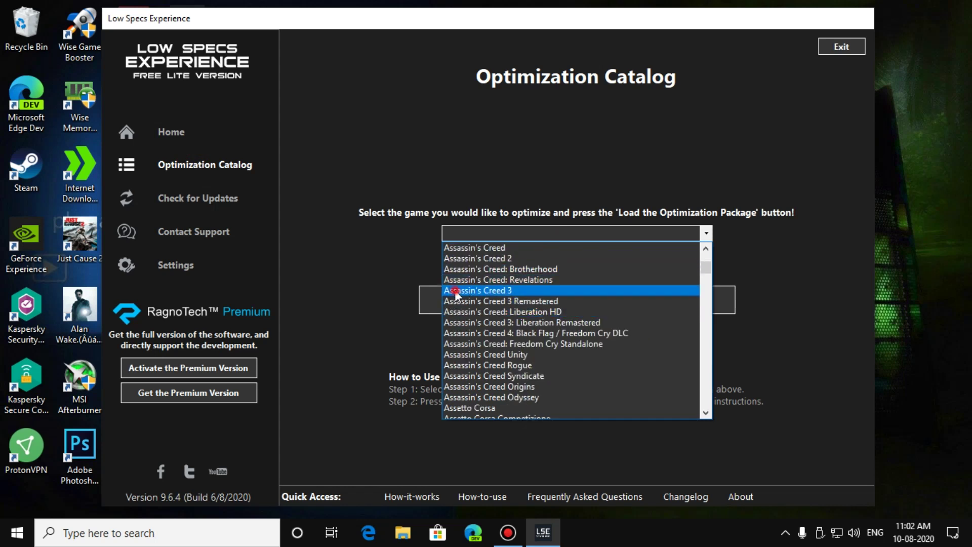
left_click(451, 290)
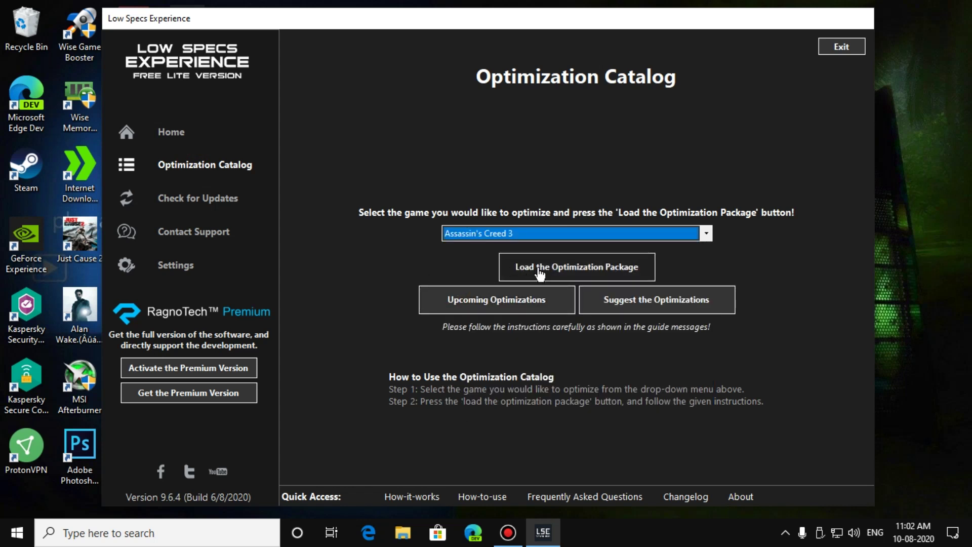
left_click(618, 275)
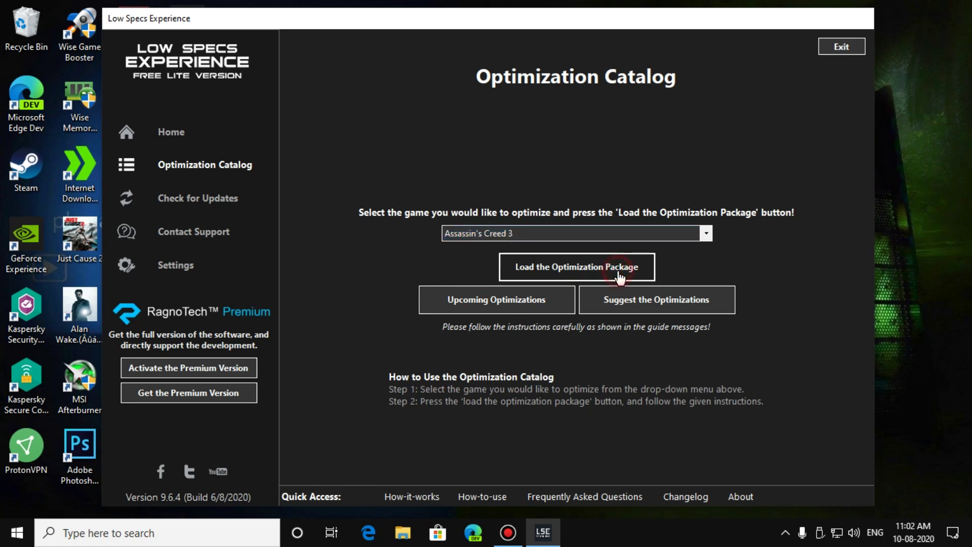
left_click(557, 273)
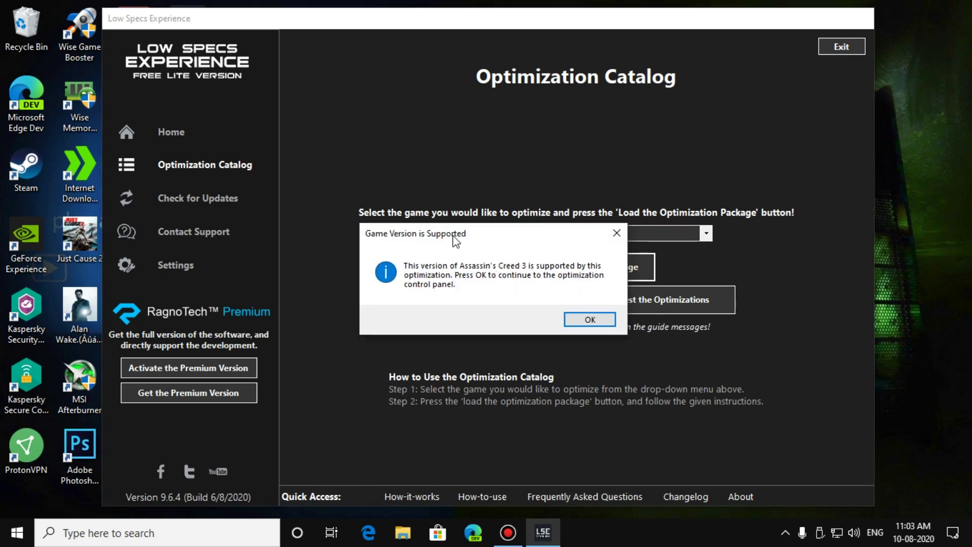
left_click_drag(454, 238, 528, 273)
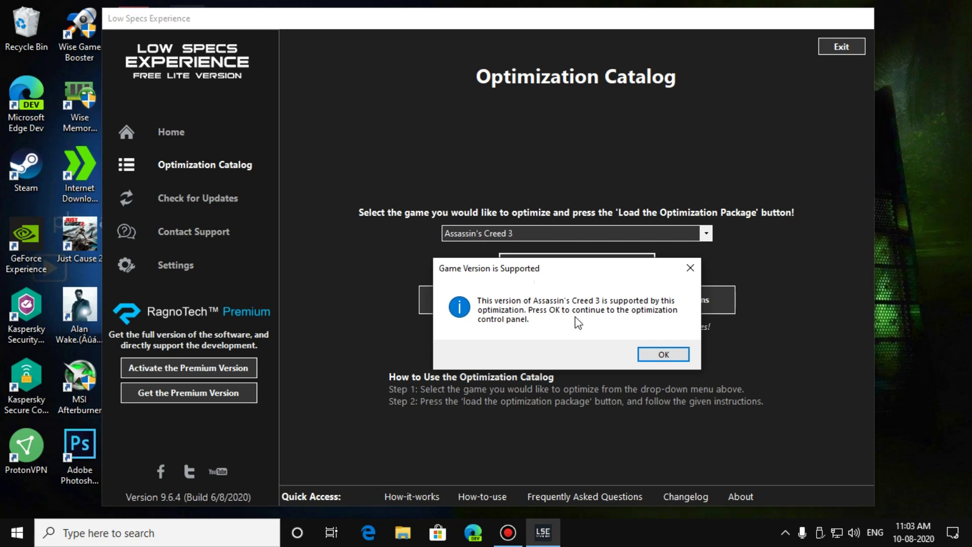
left_click(649, 359)
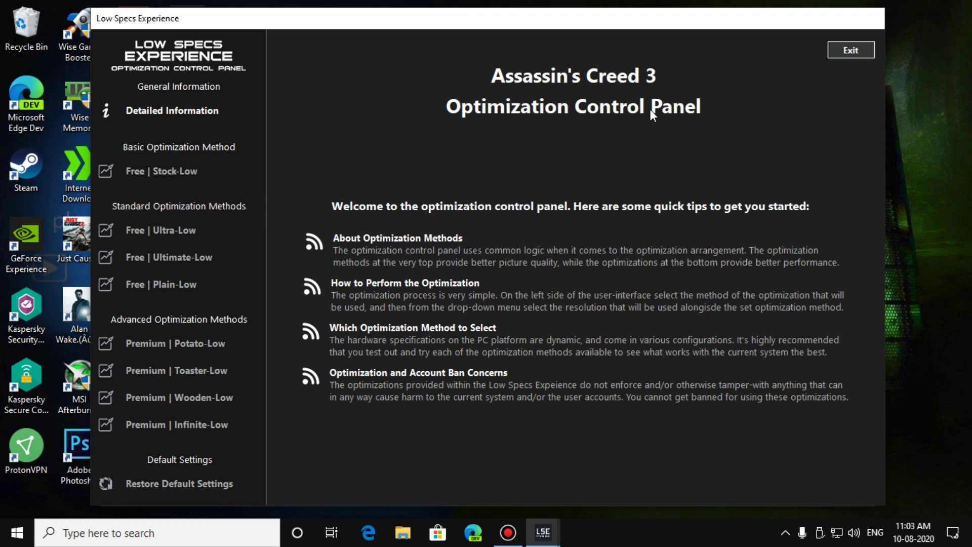
left_click(851, 49)
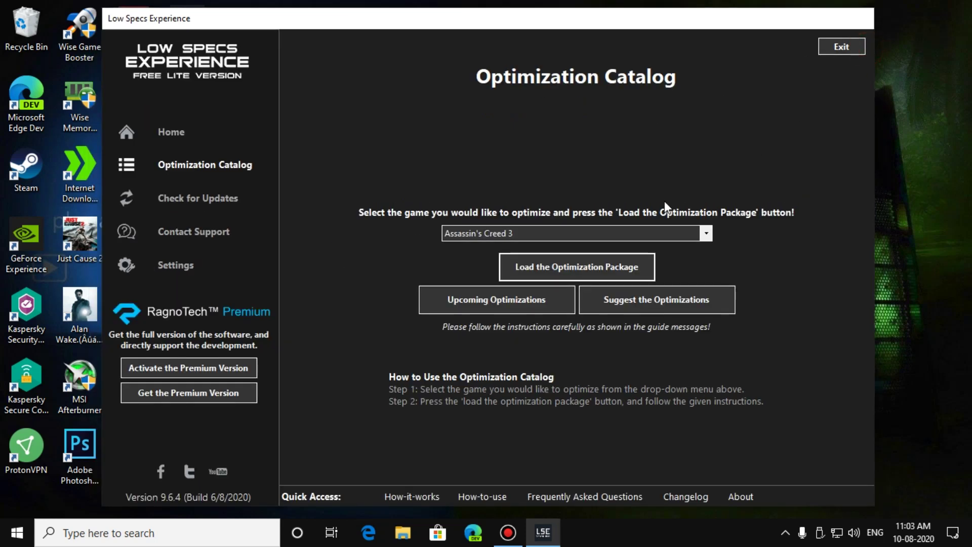
- Pick Batman: Arkham Origins from the game list and load its optimization package
left_click(564, 233)
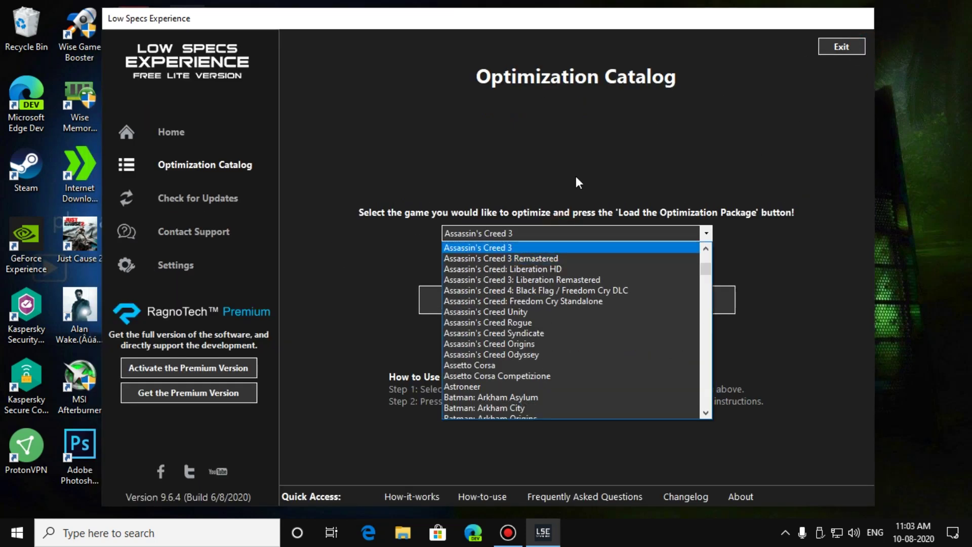
scroll(542, 330, "down", 15)
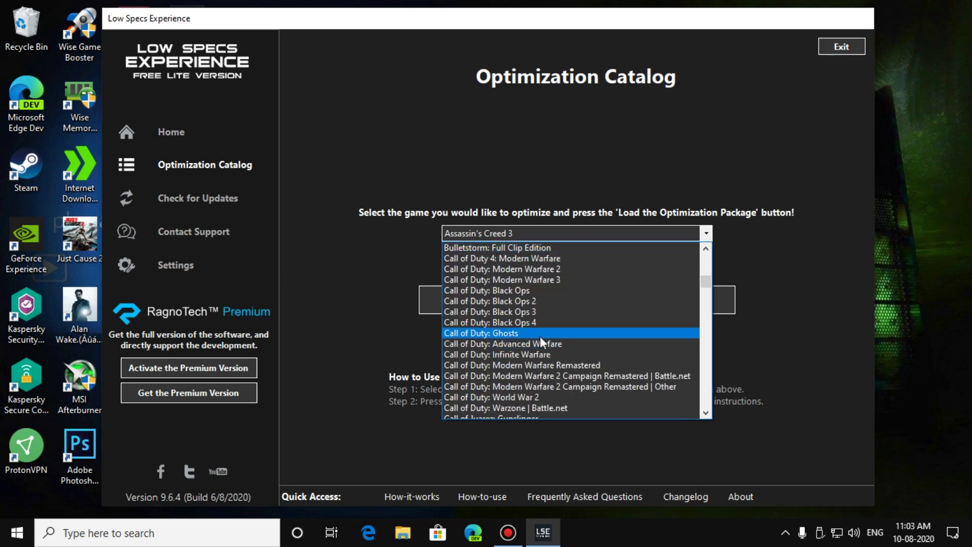
scroll(542, 334, "down", 3)
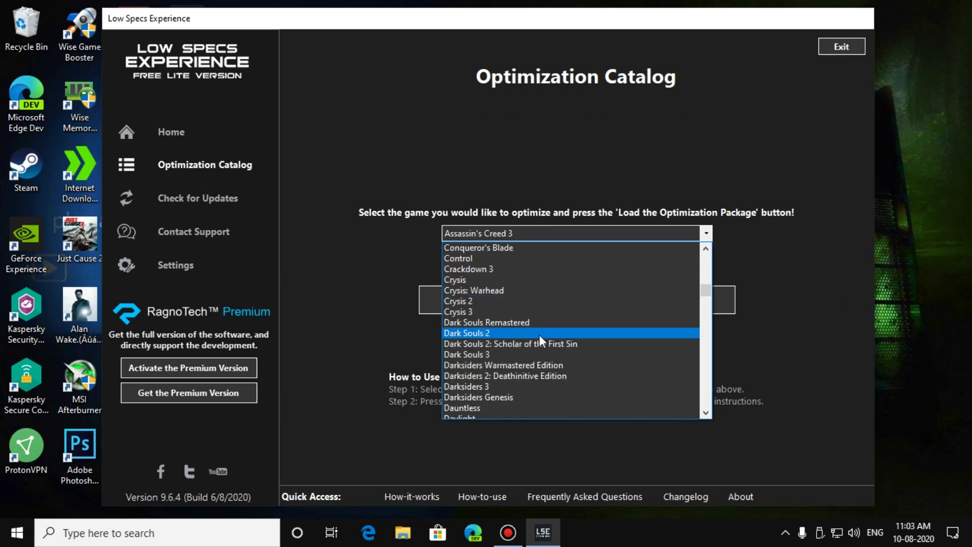
scroll(539, 335, "down", 3)
scroll(542, 335, "up", 15)
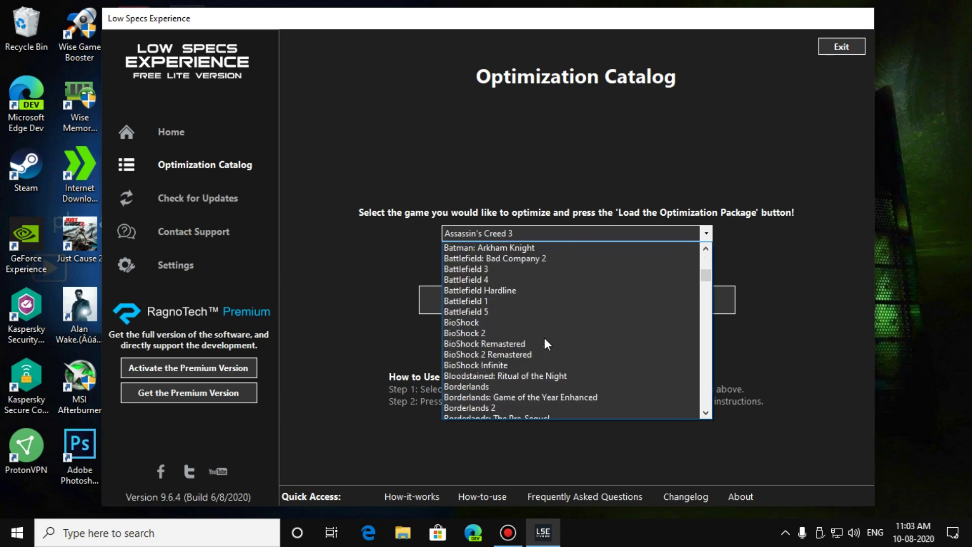
scroll(533, 324, "up", 5)
scroll(512, 356, "down", 2)
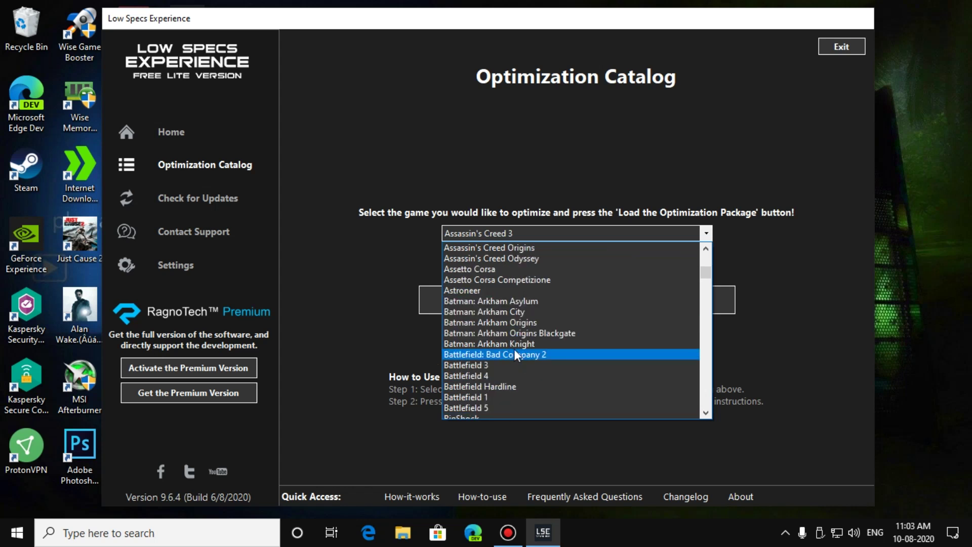
left_click(502, 323)
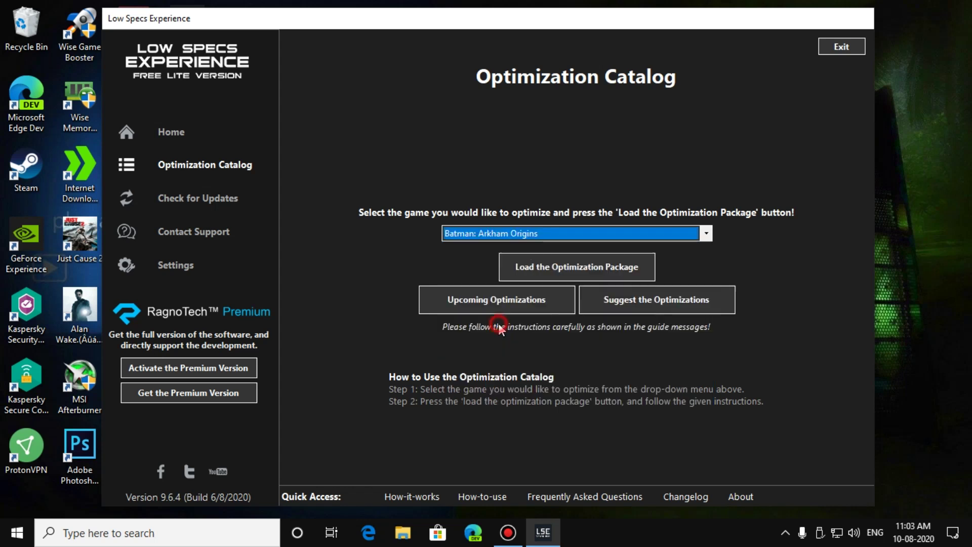
left_click(547, 274)
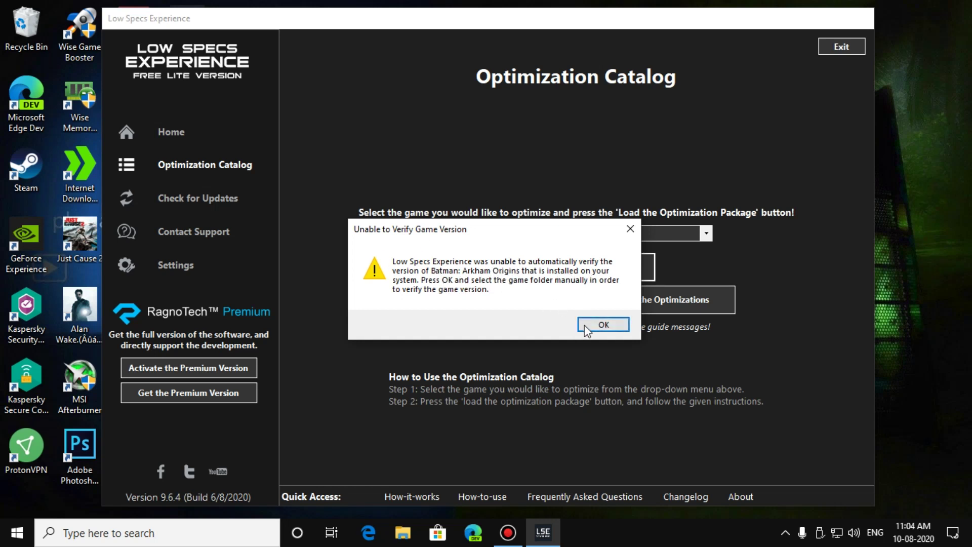
- Set the game folder to K:\Games\Batman - Arkham Origins and acknowledge the supported-version message
left_click(600, 326)
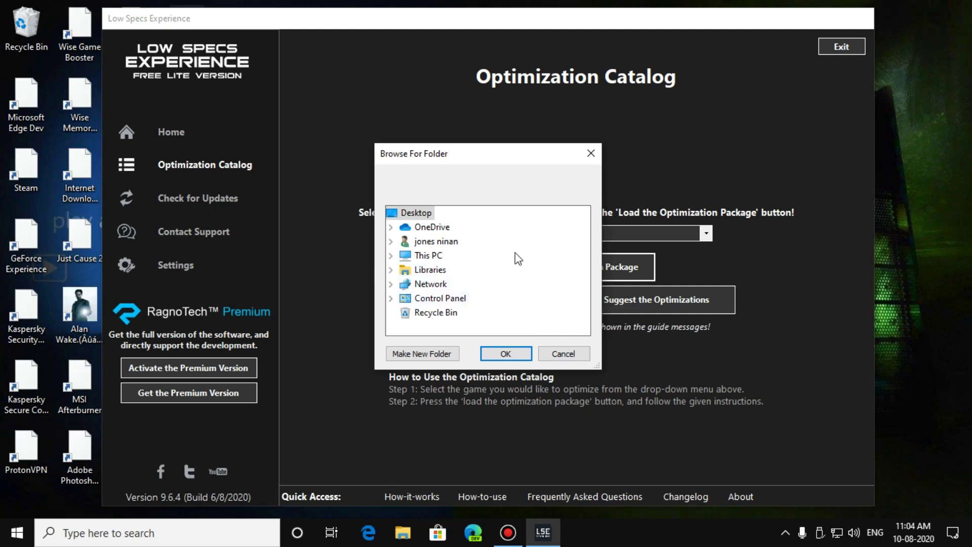
left_click(391, 256)
scroll(398, 283, "down", 3)
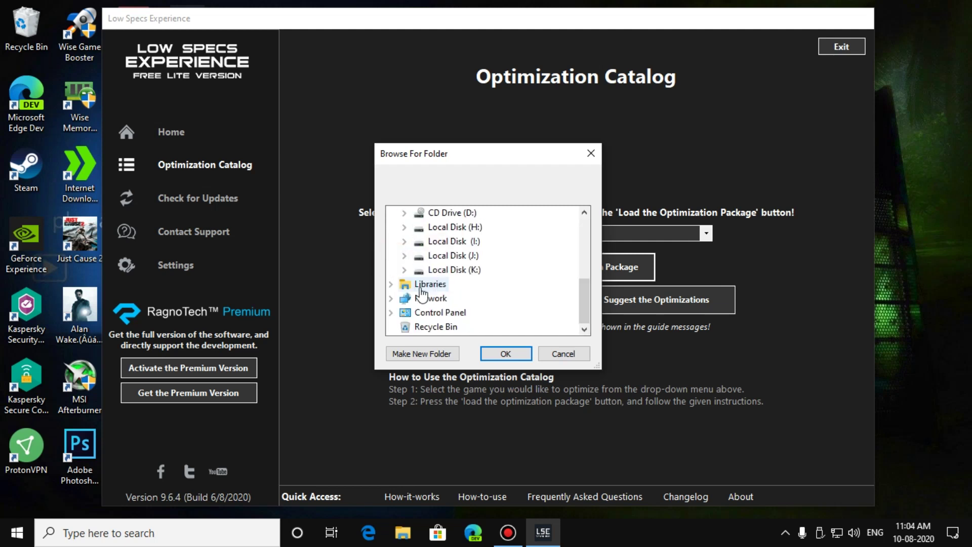
left_click(404, 270)
scroll(419, 245, "down", 1)
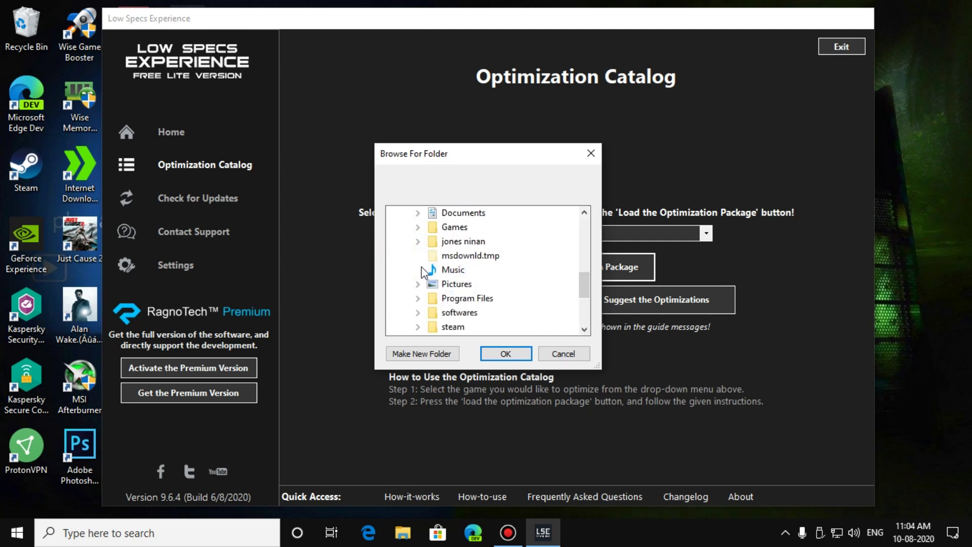
left_click(418, 227)
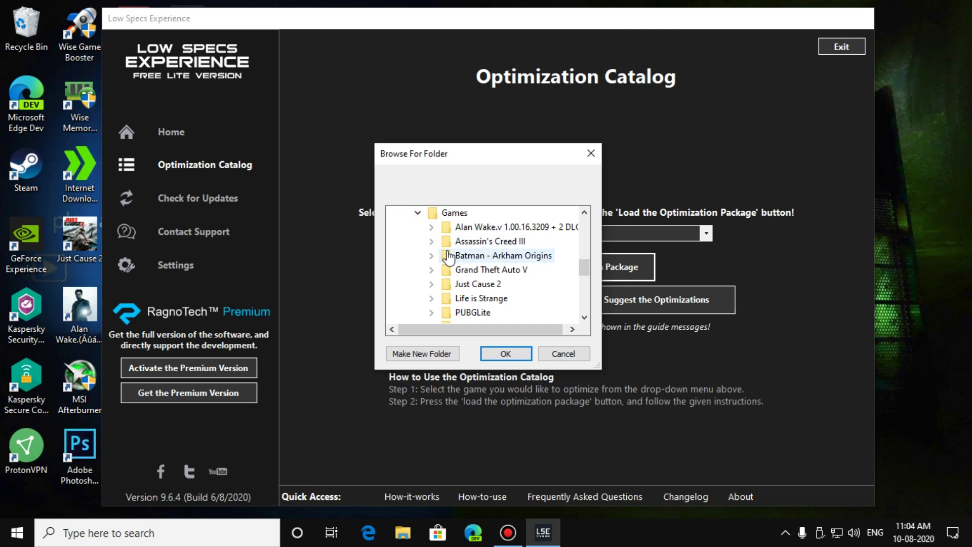
scroll(455, 283, "down", 1)
scroll(454, 284, "up", 1)
double_click(468, 256)
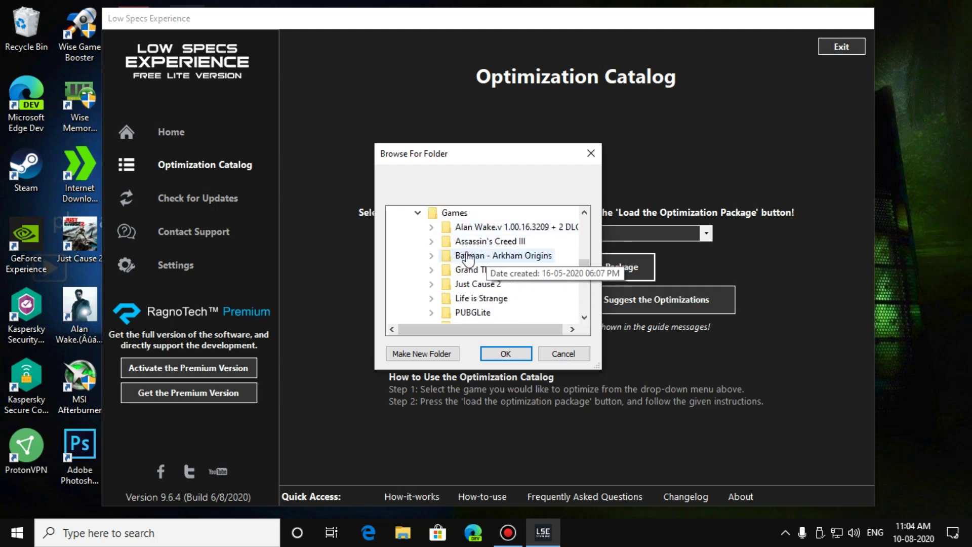
left_click(504, 353)
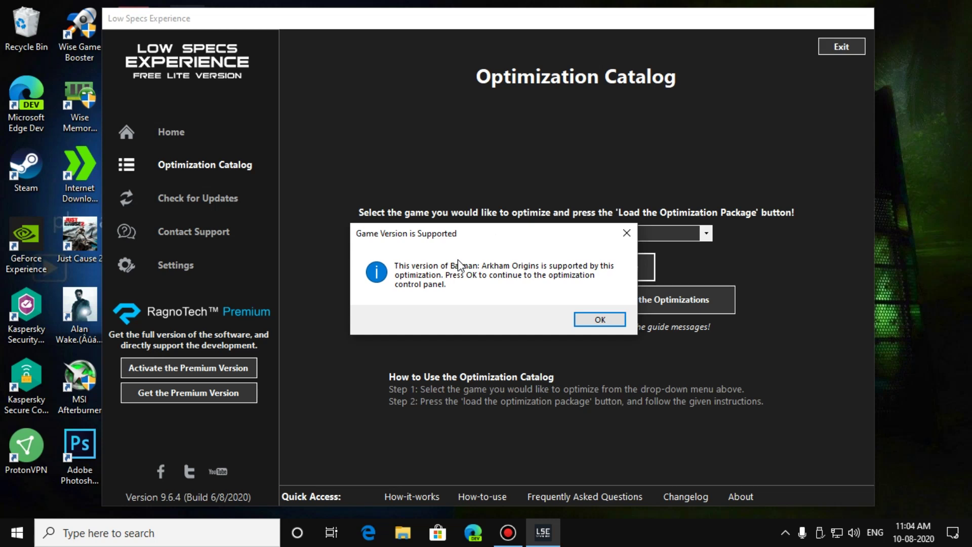
left_click(601, 319)
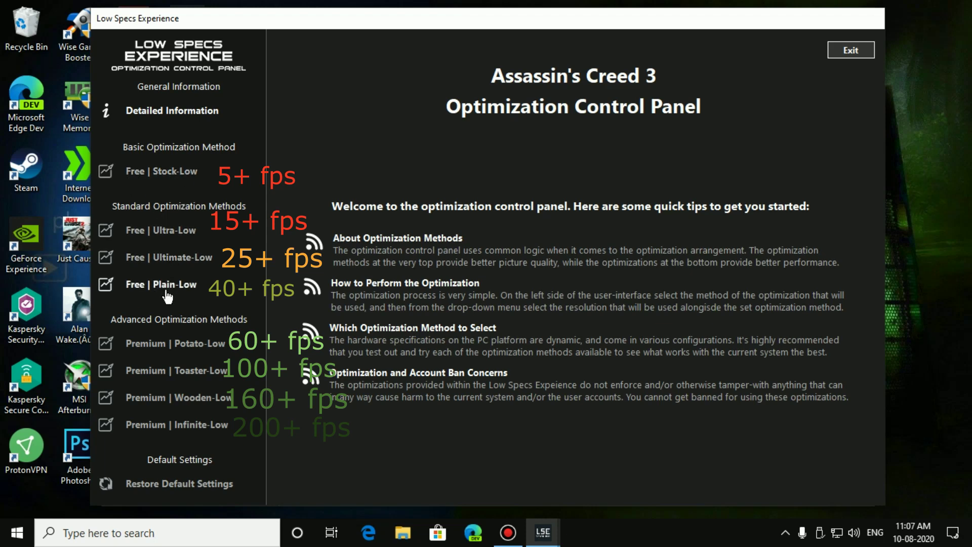
- Open Stock-Low, choose 1920 x 1080 [16/9] resolution, and execute the optimization
left_click(167, 173)
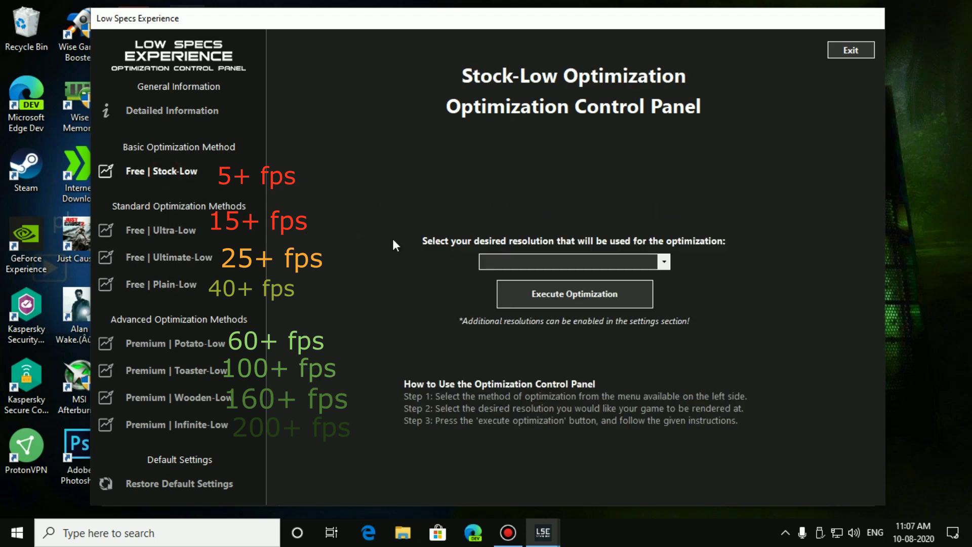
left_click(601, 263)
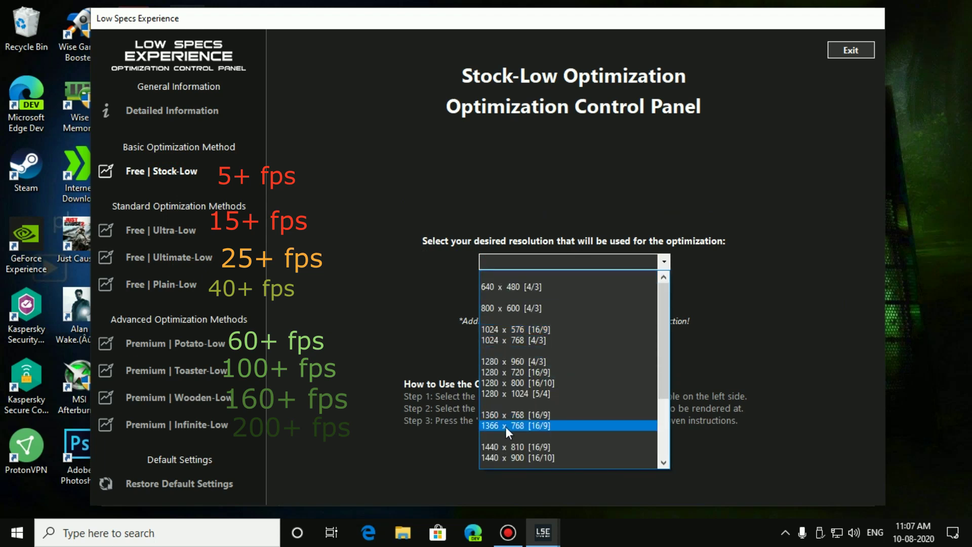
scroll(514, 431, "down", 2)
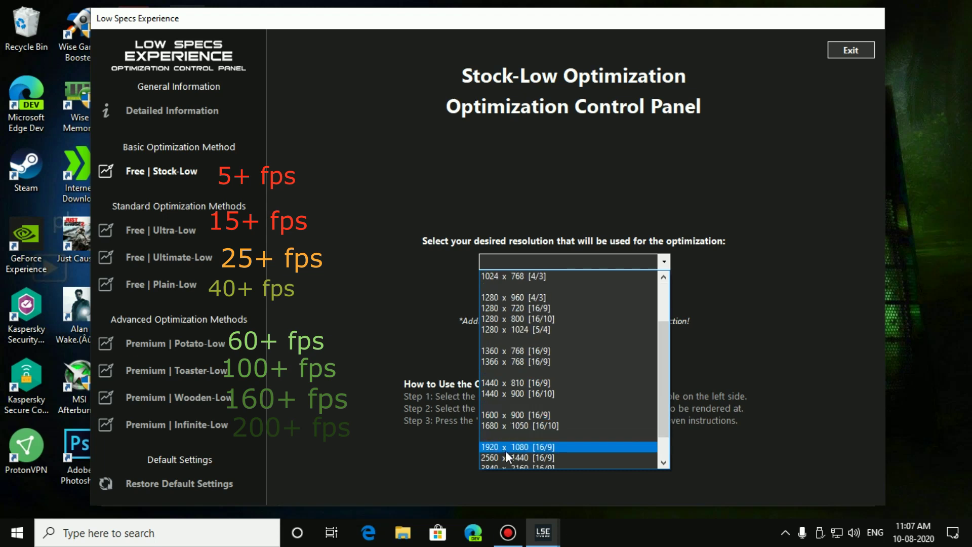
scroll(530, 317, "up", 2)
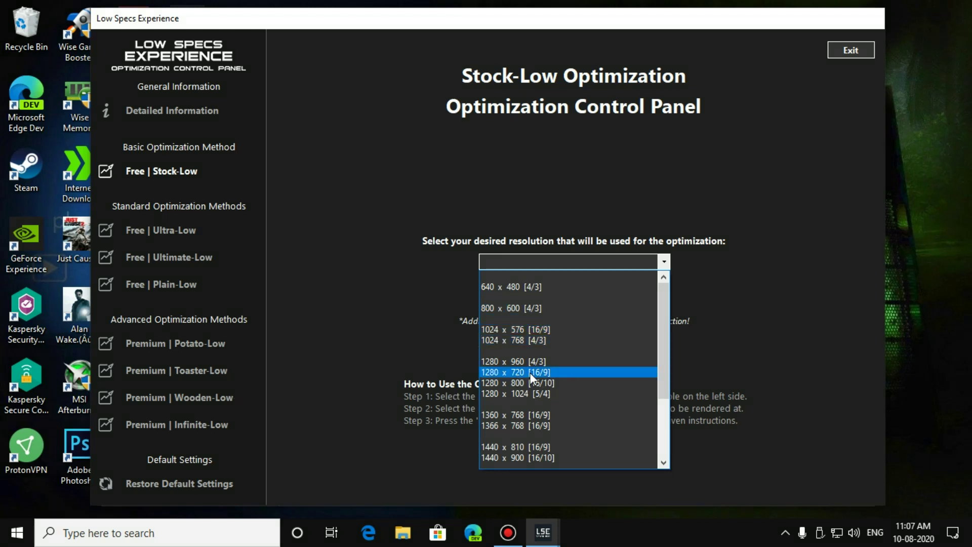
left_click(517, 267)
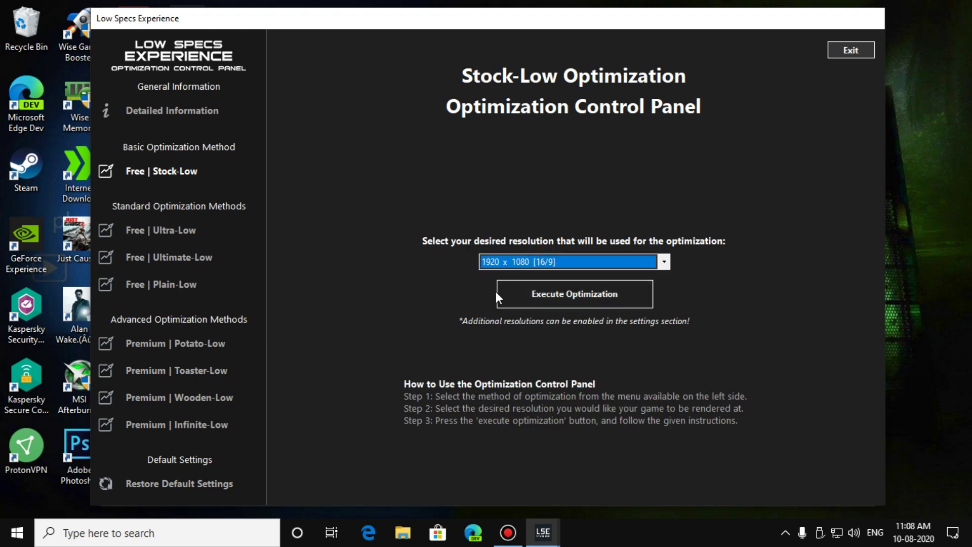
left_click(534, 303)
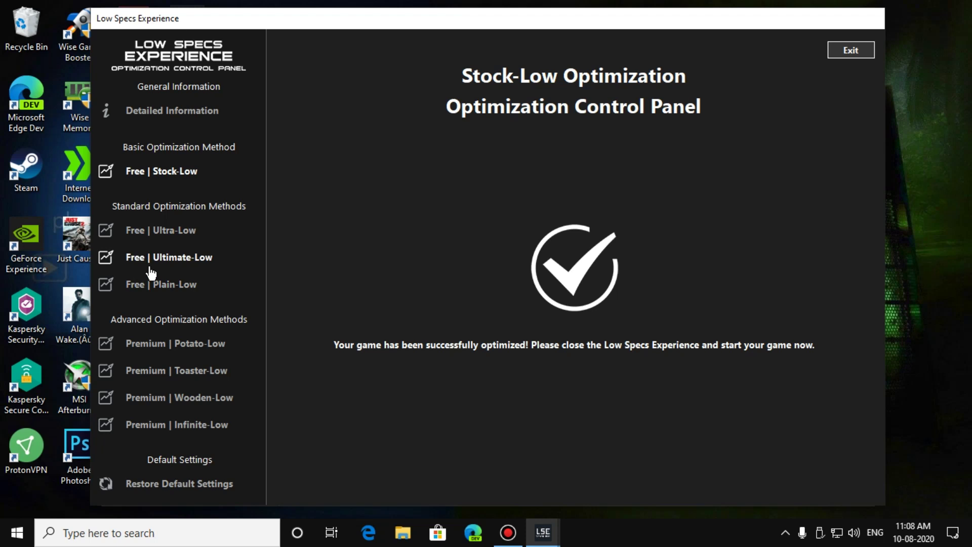
- Confirm Free | Plain-Low keeps 1920 x 1080, return to Free | Stock-Low, and exit the panel
left_click(180, 285)
left_click(512, 262)
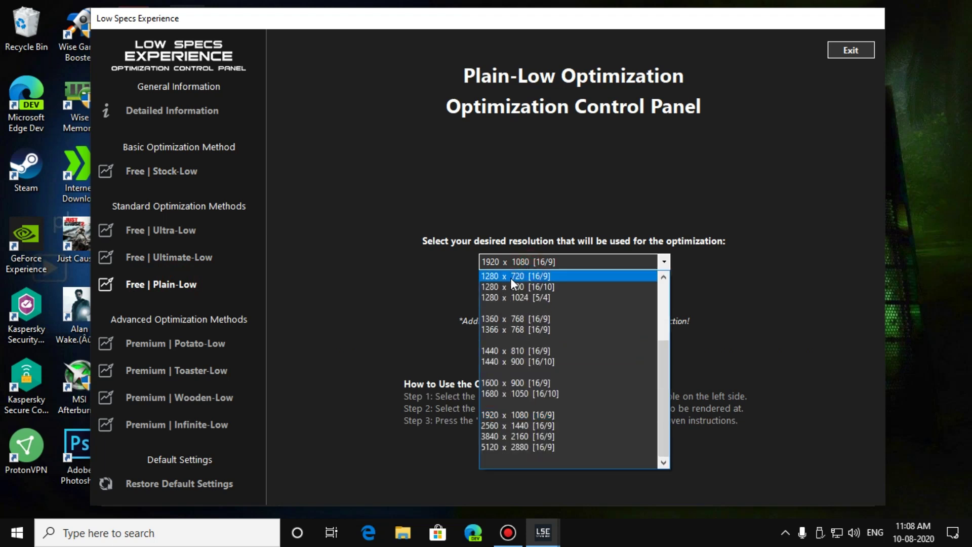
scroll(510, 279, "up", 3)
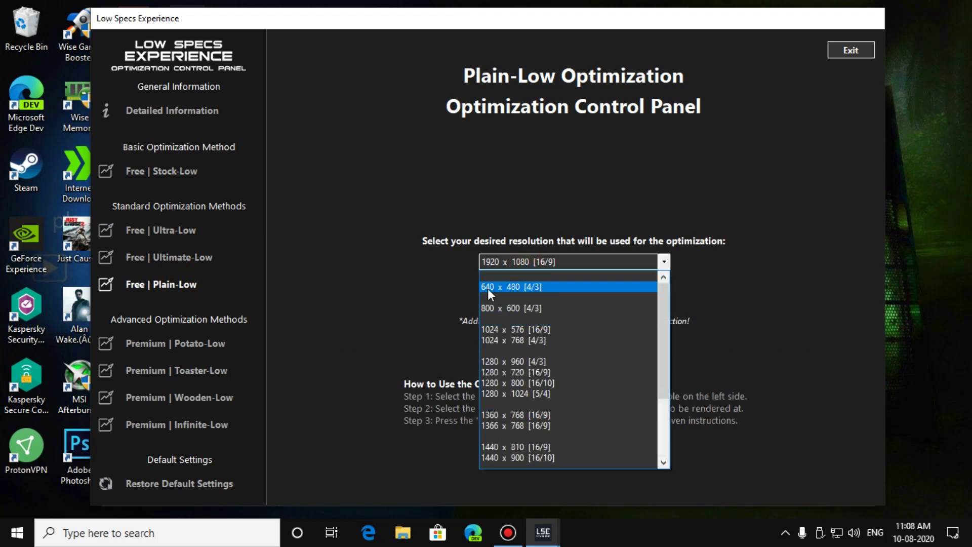
left_click(449, 306)
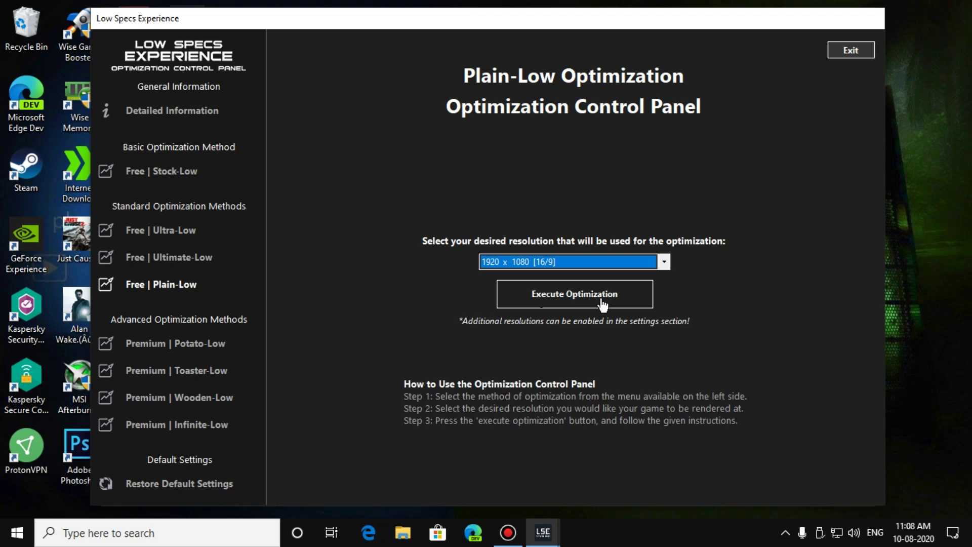
left_click(161, 172)
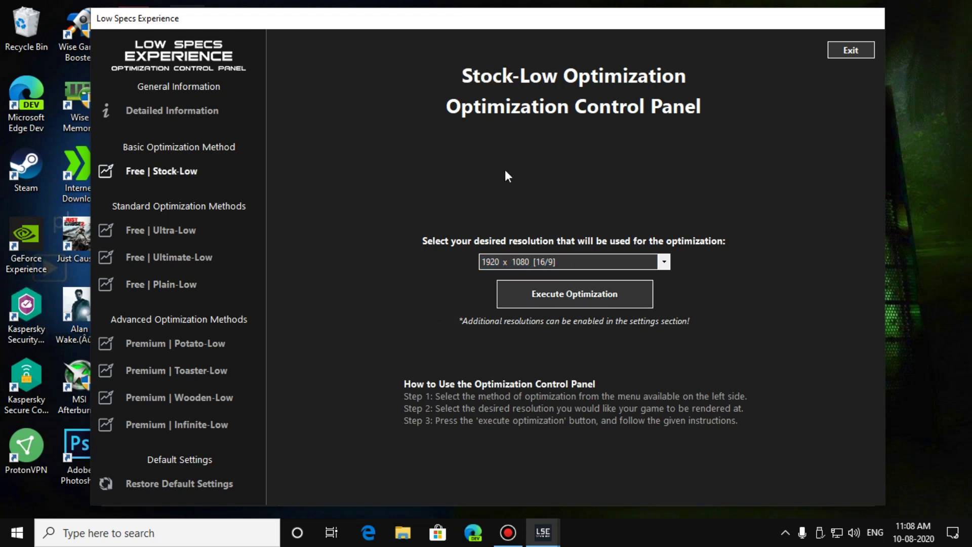
left_click(854, 50)
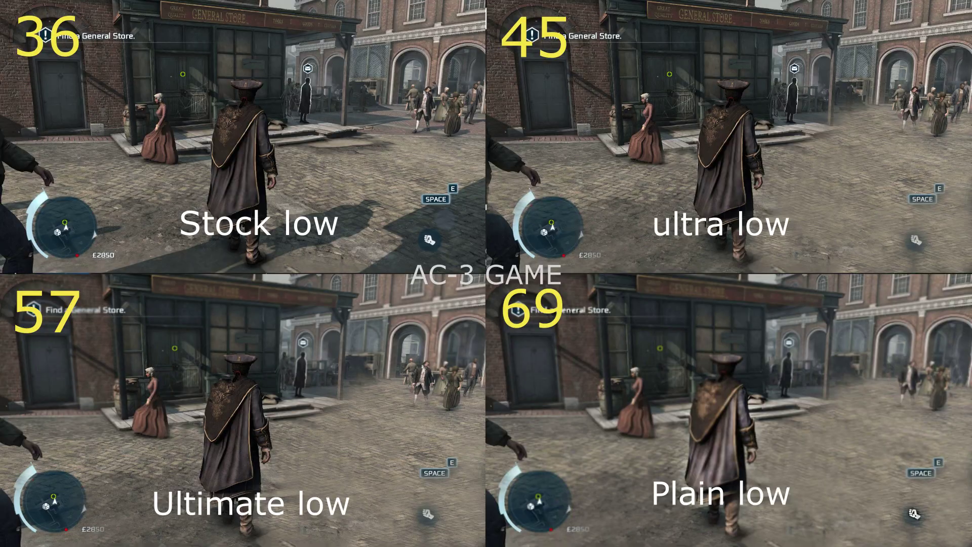